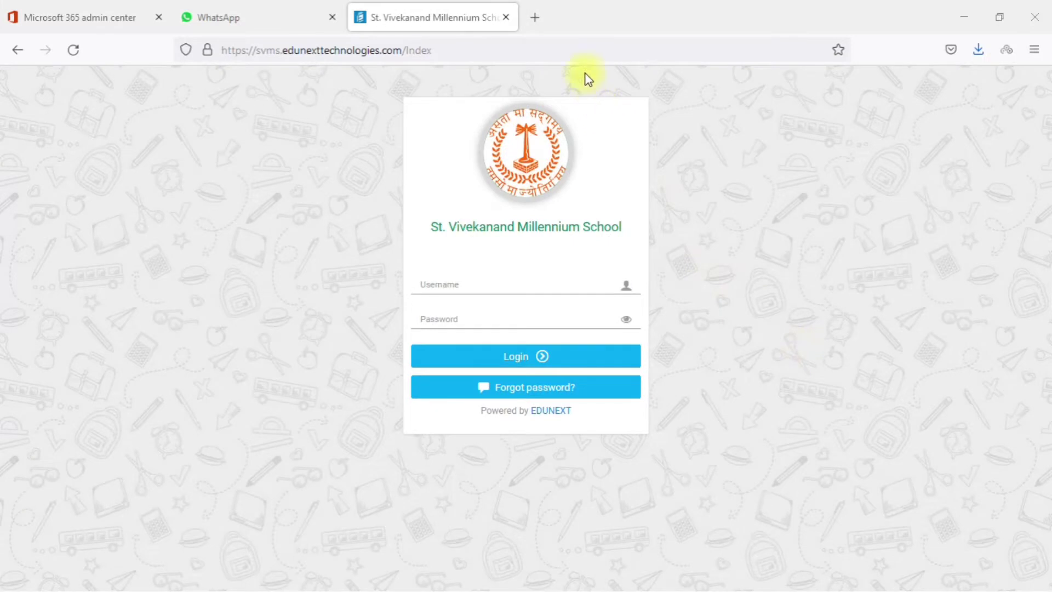
Step: Select the portal's domain in the browser address bar, then dismiss the suggestions
click(585, 47)
click(585, 47)
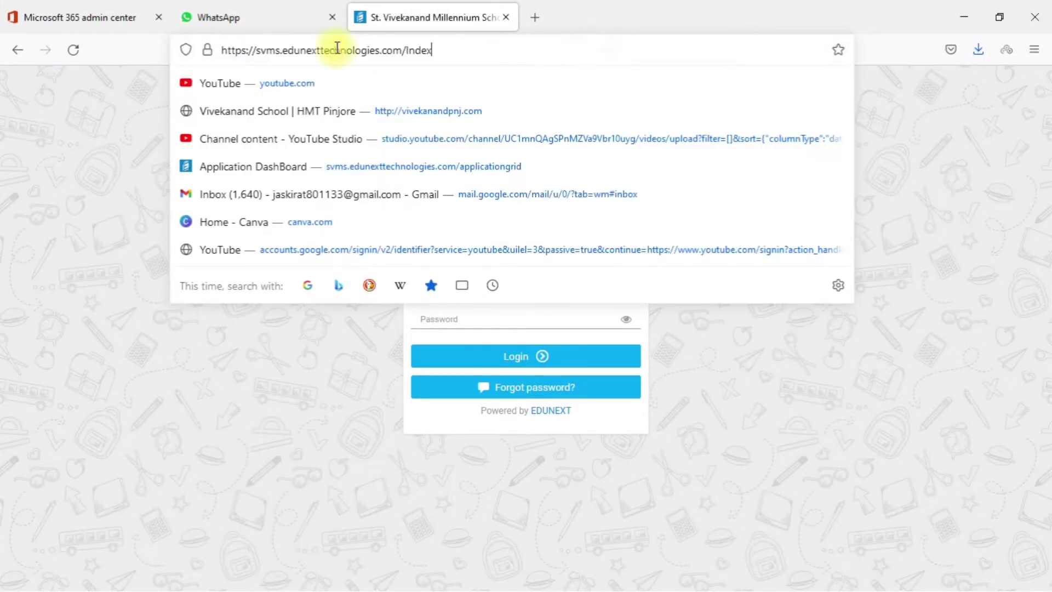
drag(283, 52, 451, 57)
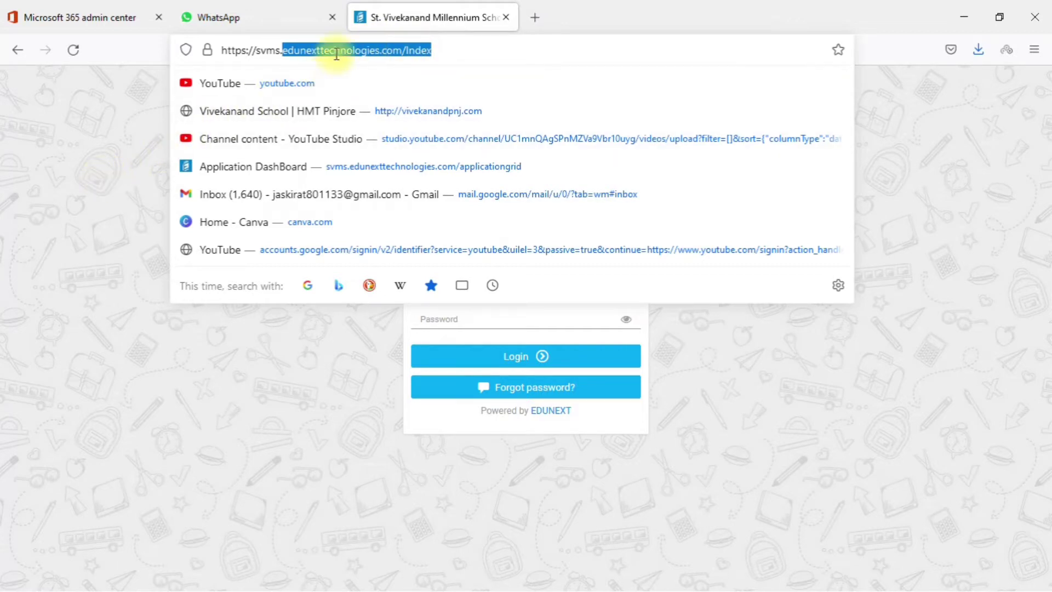
click(130, 134)
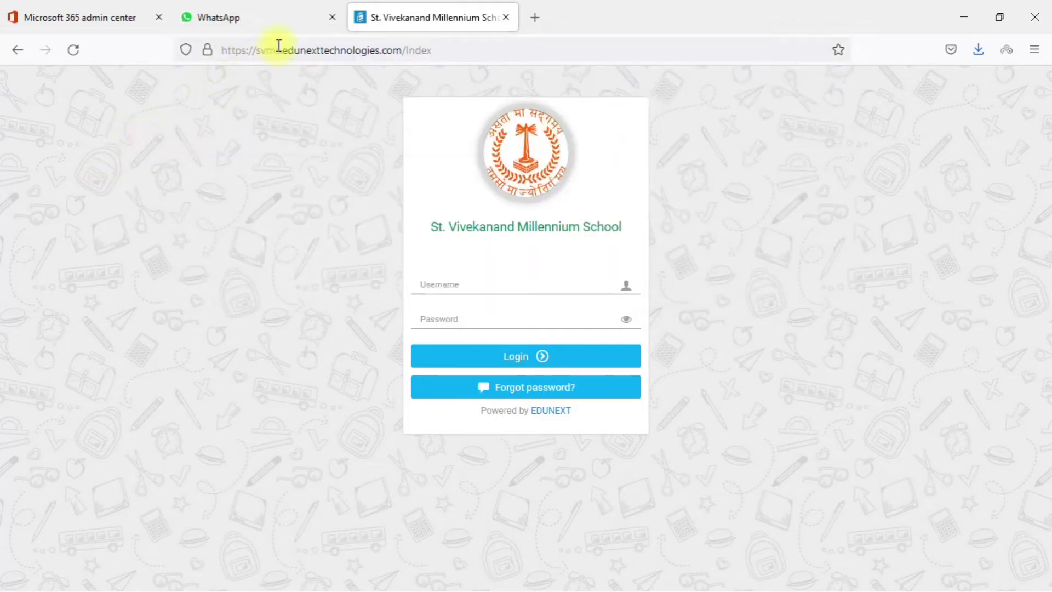
Step: Log in with the teacher's username and password, declining Firefox's offer to save it
click(453, 284)
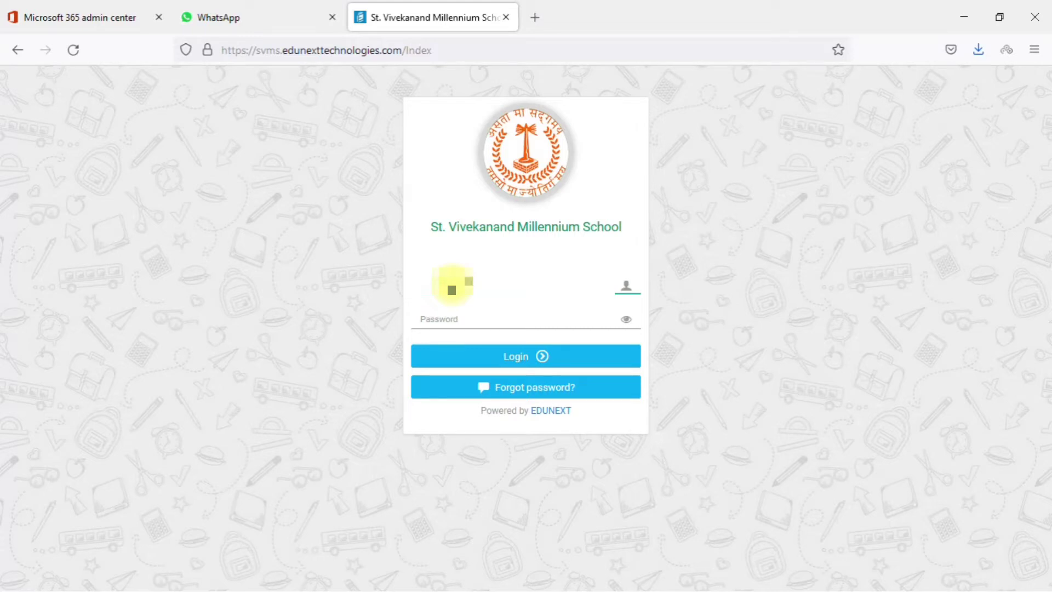
key(Tab)
text(••)
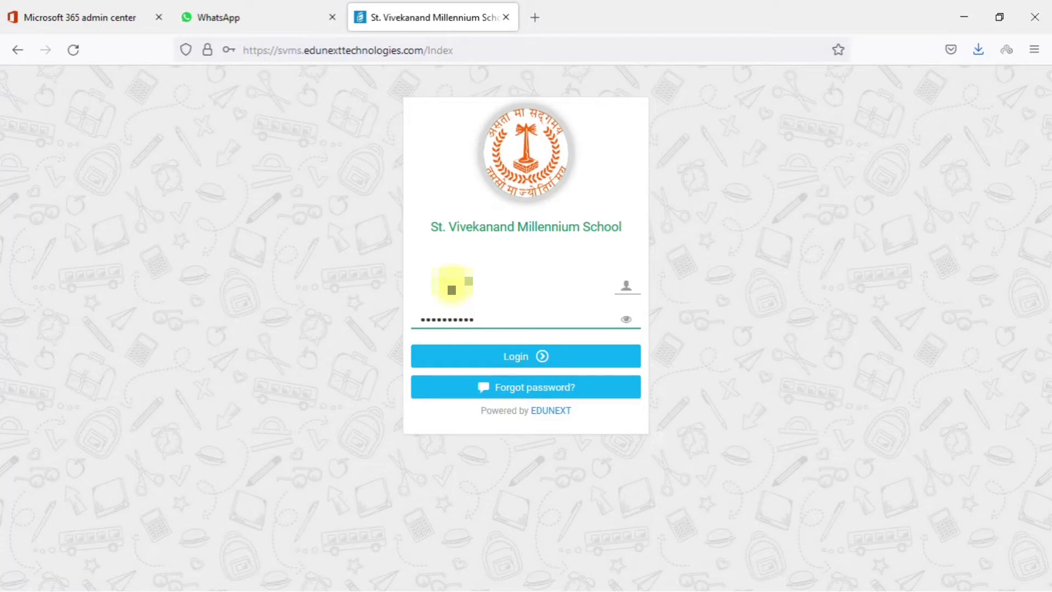
click(477, 357)
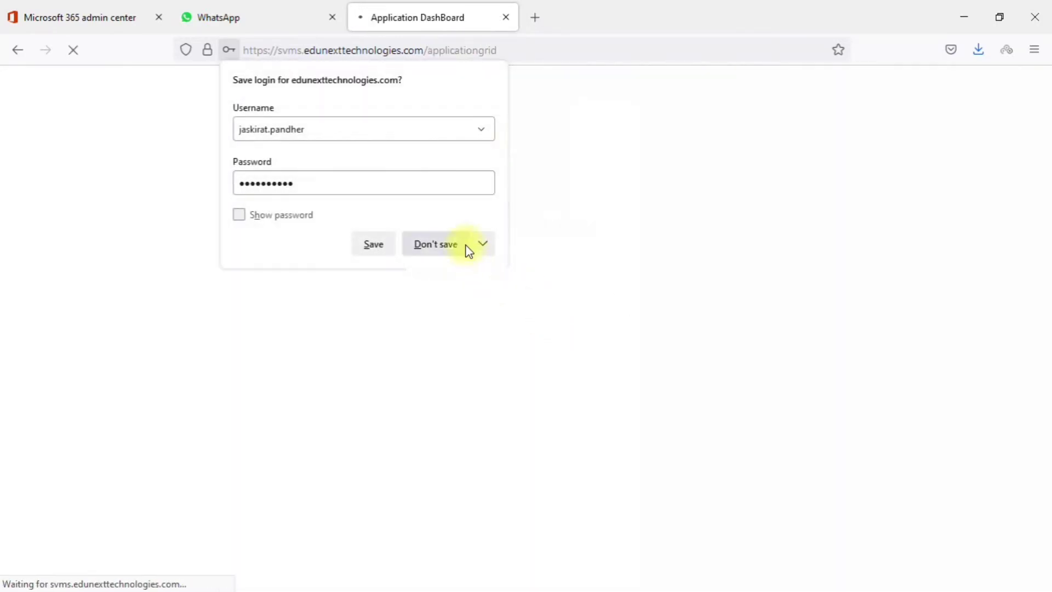
click(463, 248)
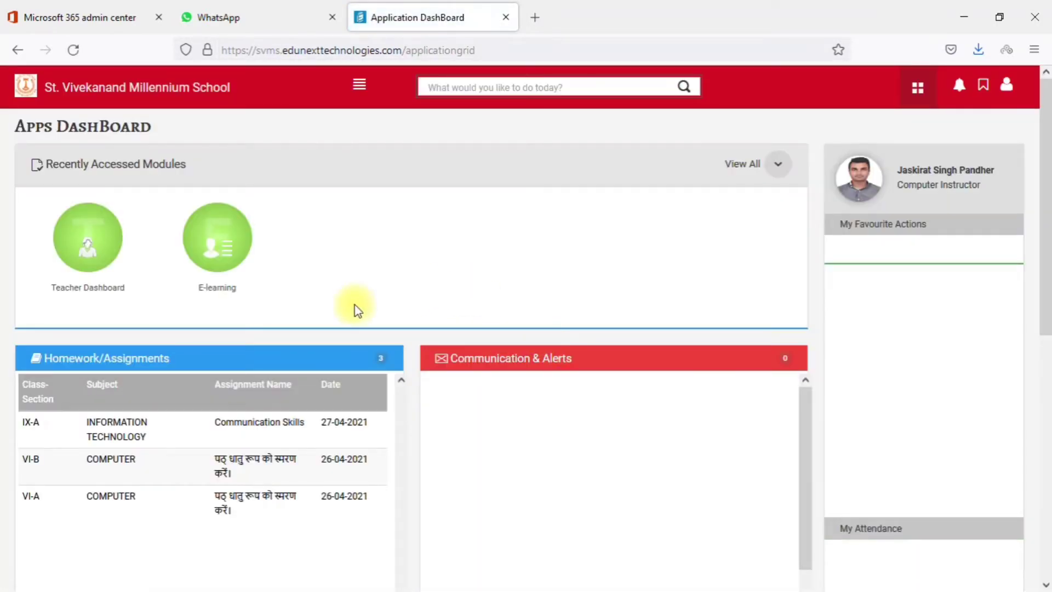
Step: Open the Teacher Dashboard from the Apps Dashboard's Recently Accessed Modules
drag(16, 126, 224, 121)
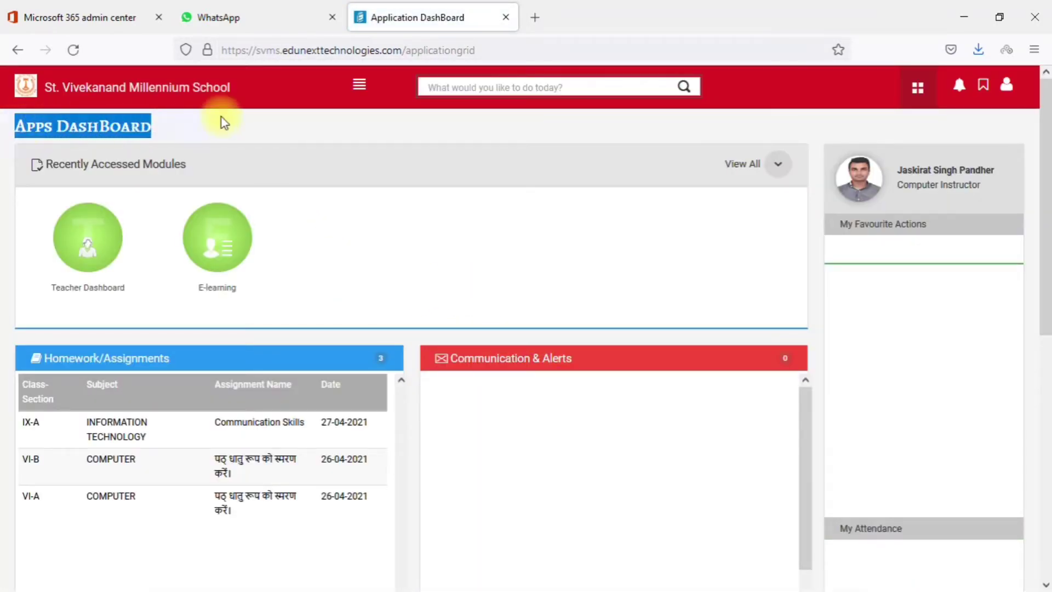
click(227, 124)
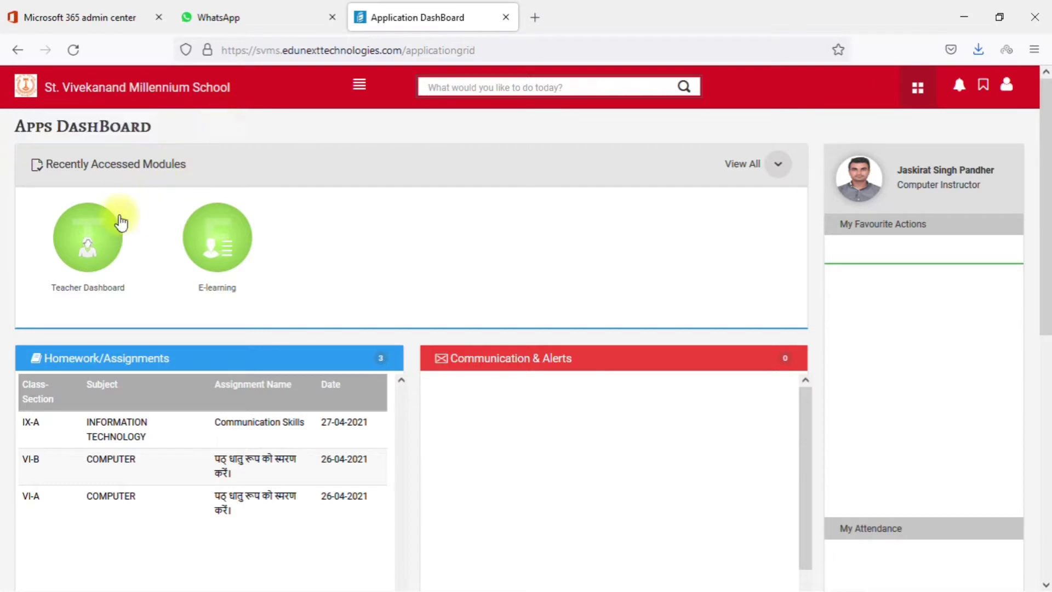
click(91, 251)
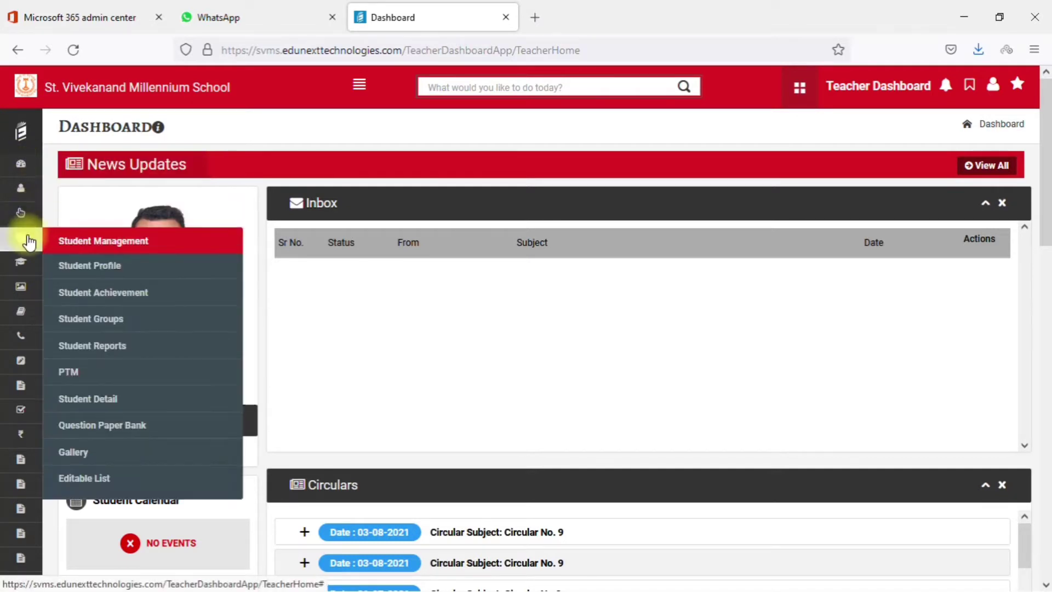
Step: Go to Enter Grades from the Examination sidebar menu
mouse_move(30, 269)
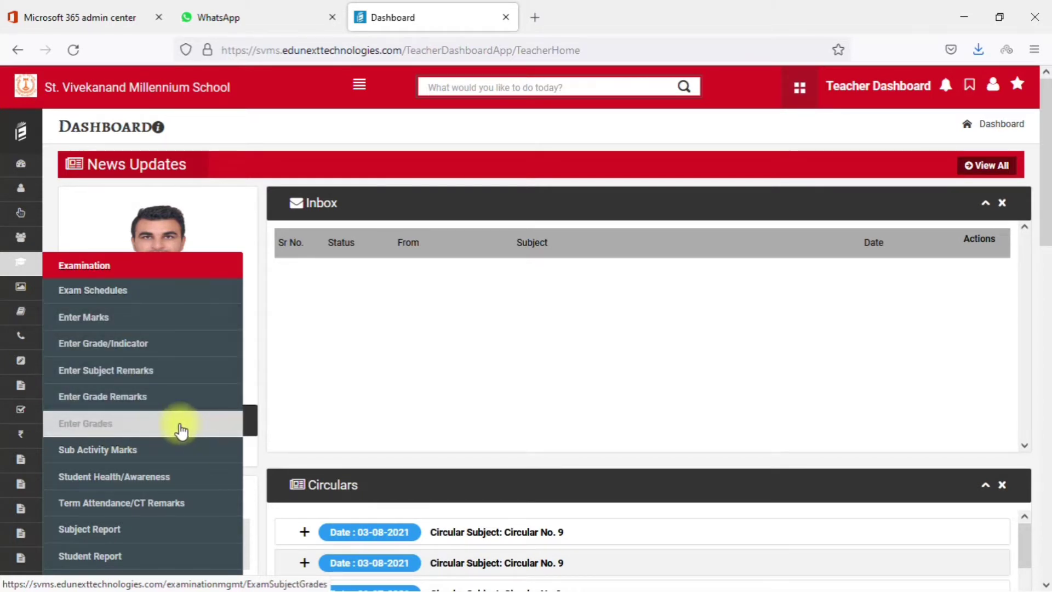
click(181, 432)
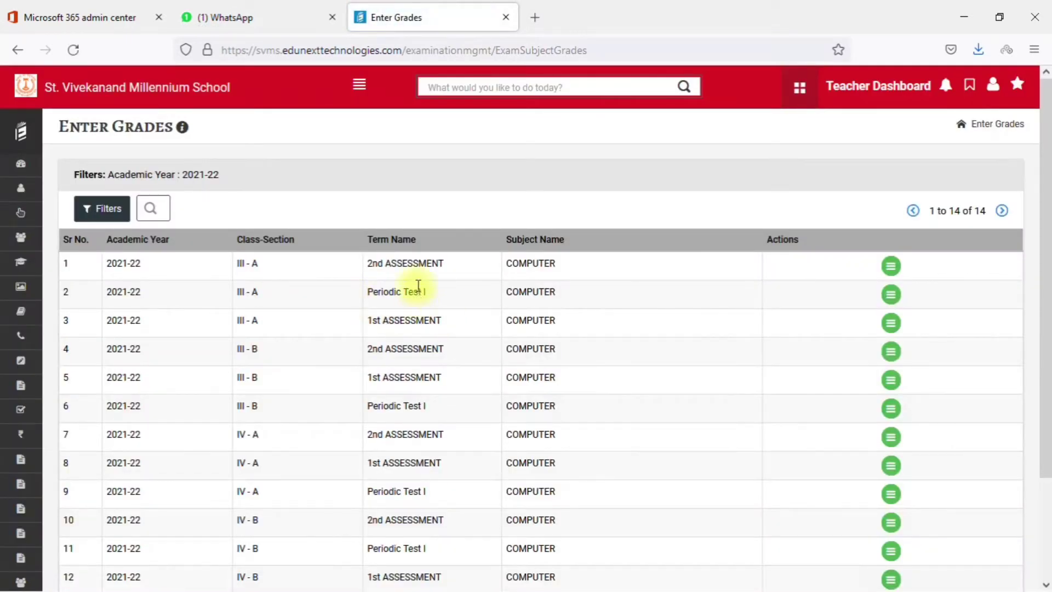
Step: Choose Enter Grade from row 1's Actions menu for III-A, 2nd ASSESSMENT, COMPUTER
drag(374, 239, 574, 242)
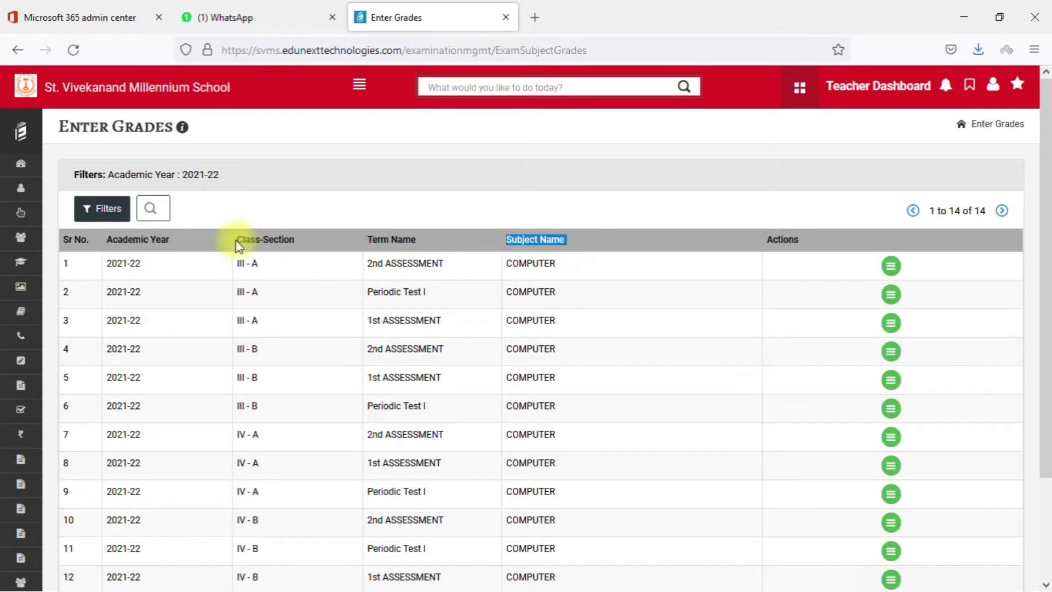
drag(239, 245, 305, 242)
drag(105, 240, 175, 243)
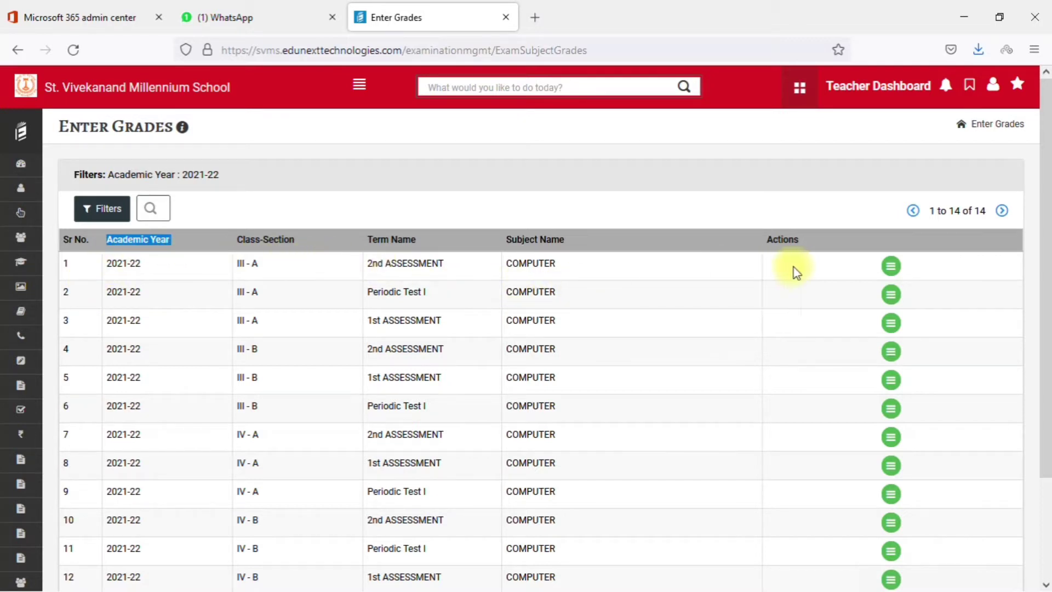
click(894, 268)
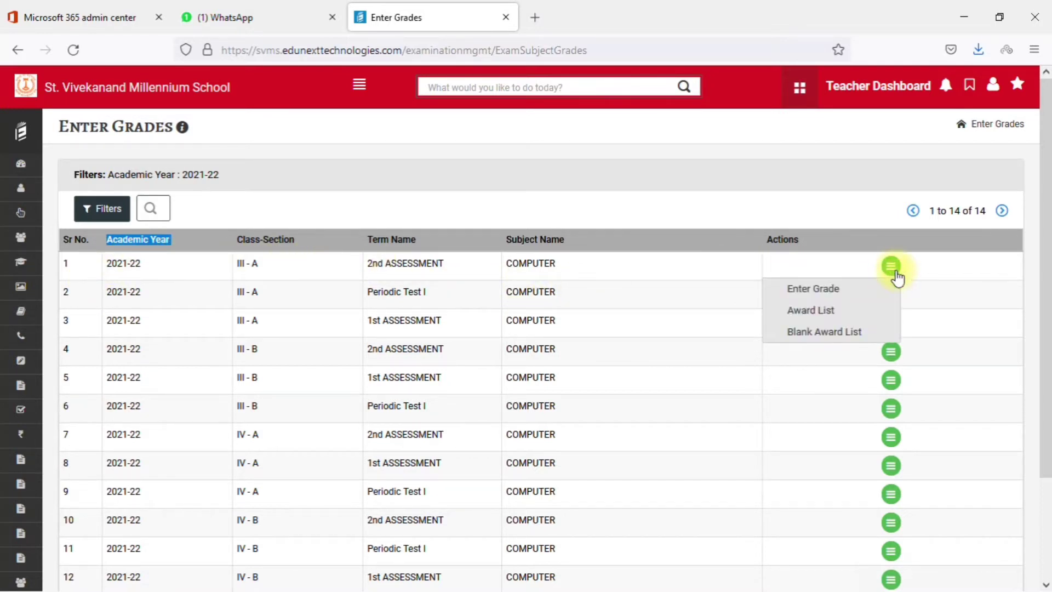
drag(763, 242, 824, 250)
click(896, 269)
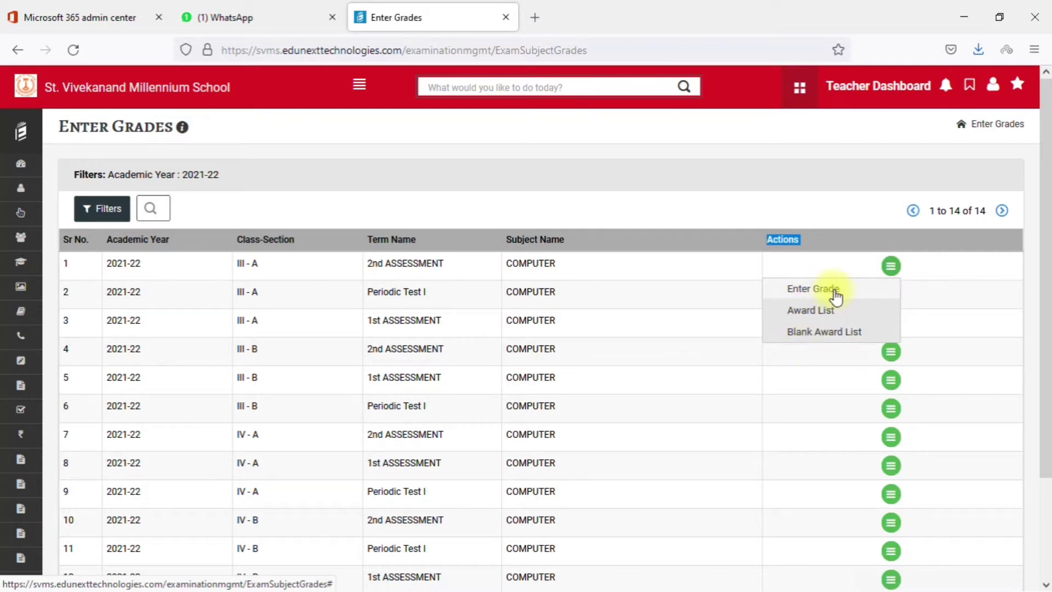
click(834, 290)
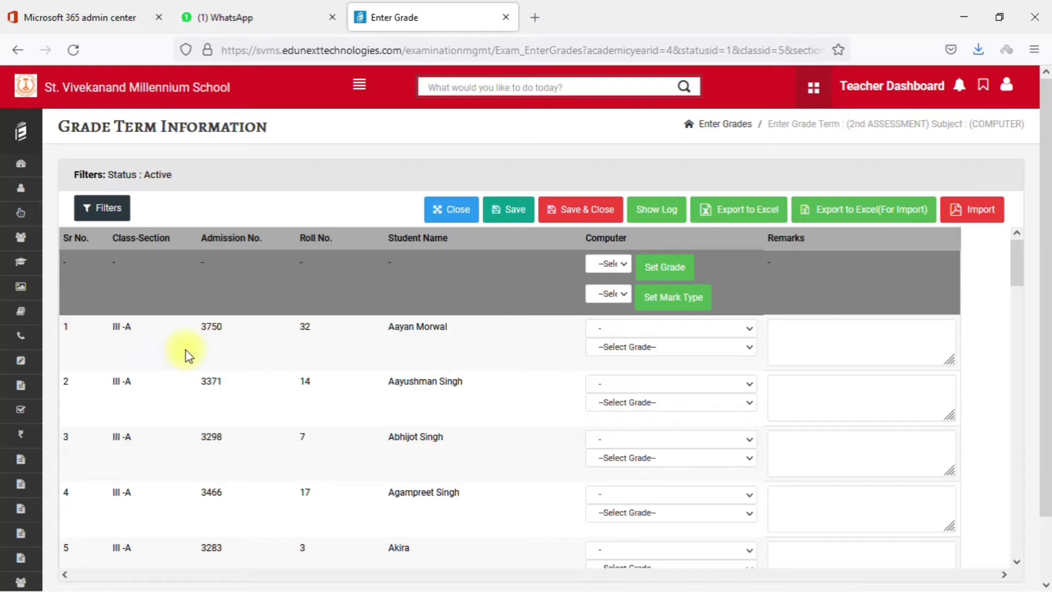
scroll(188, 355, down, 1)
scroll(359, 406, down, 10)
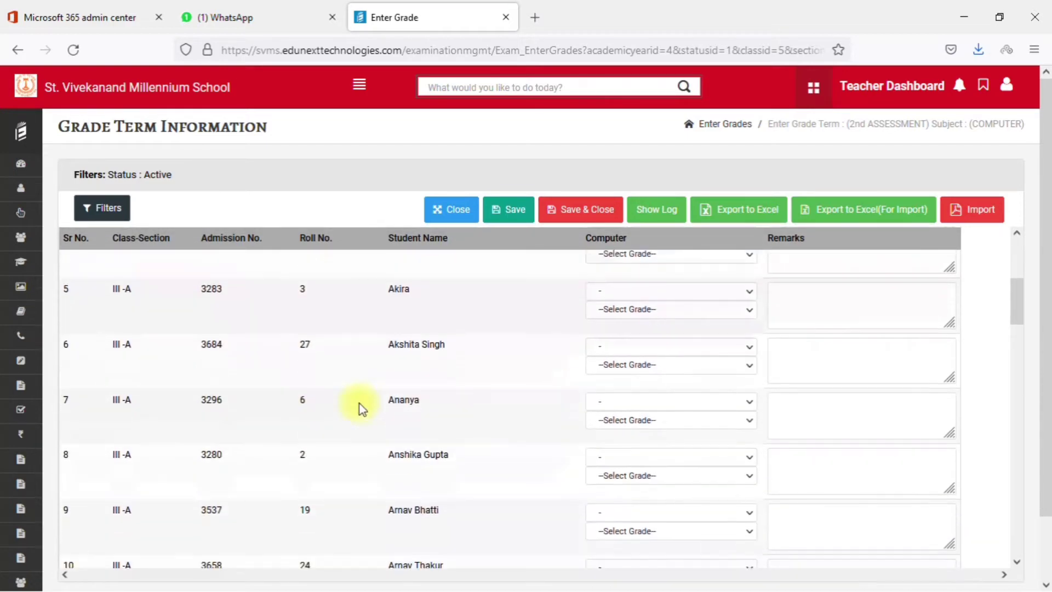
scroll(359, 407, down, 17)
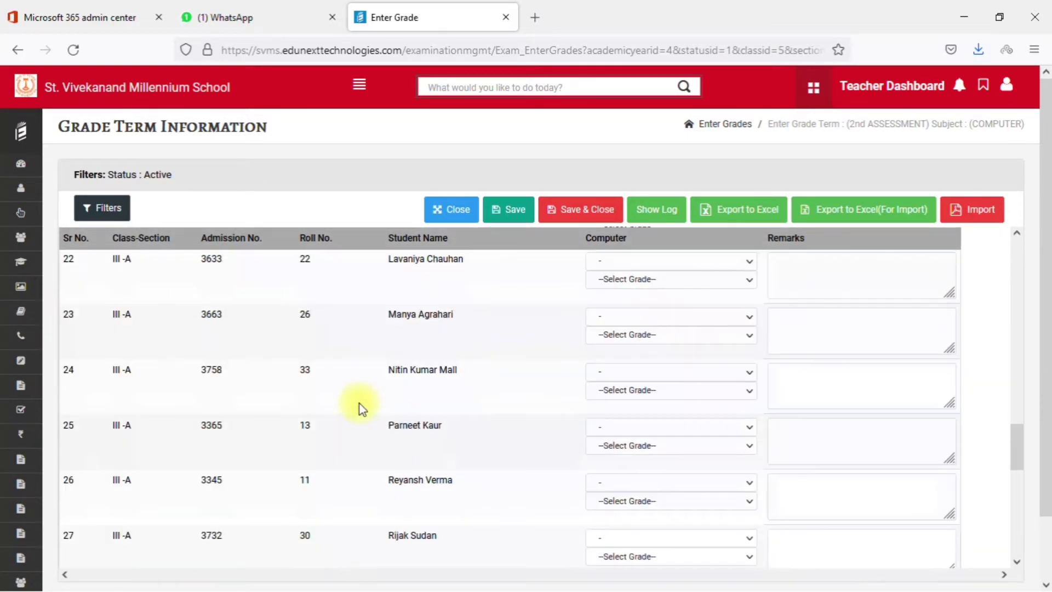
scroll(359, 406, down, 4)
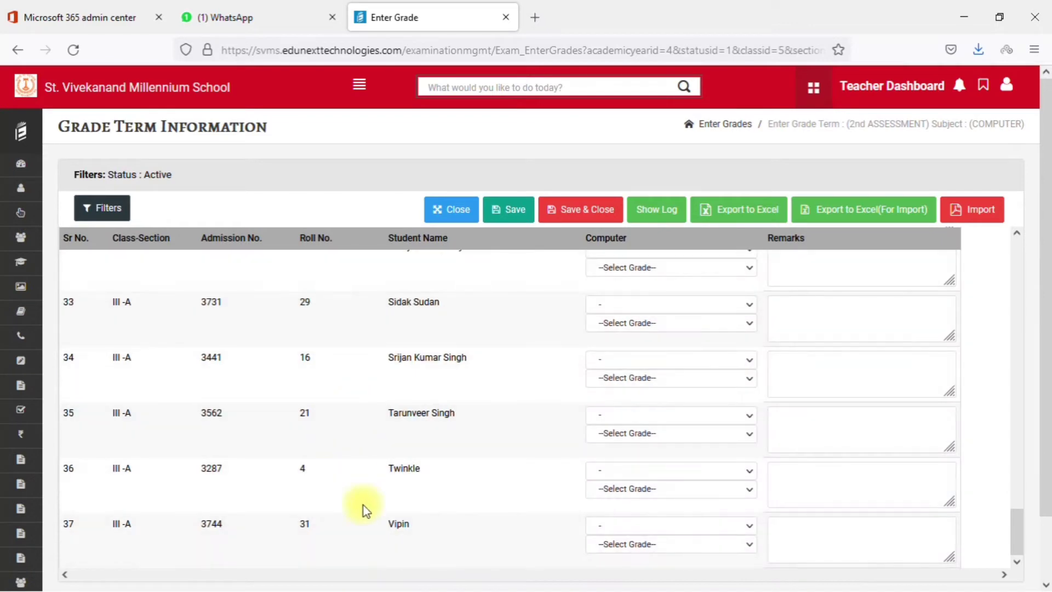
scroll(491, 490, up, 20)
scroll(491, 490, up, 12)
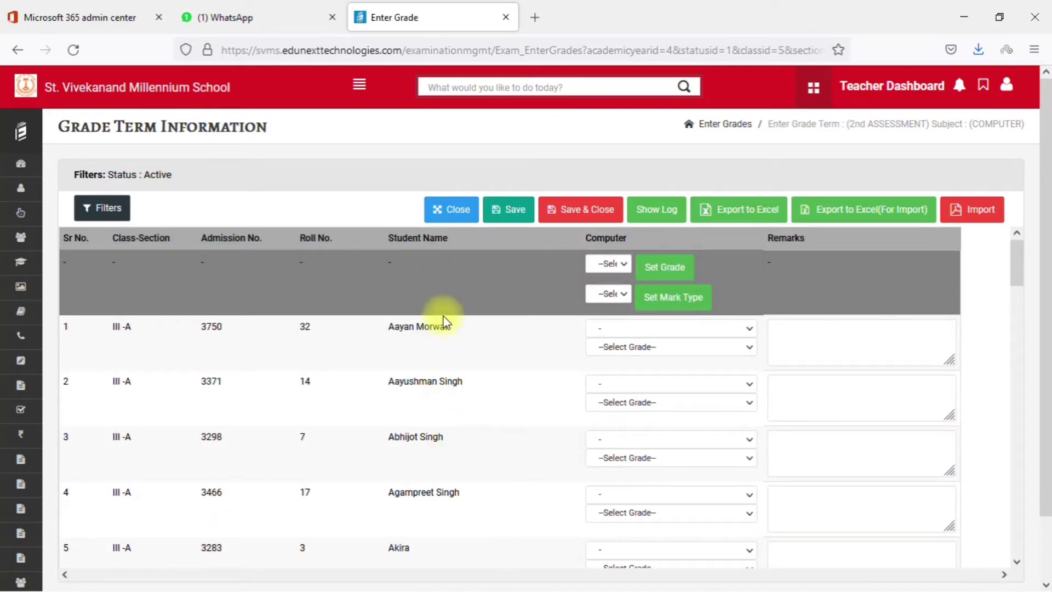
click(499, 219)
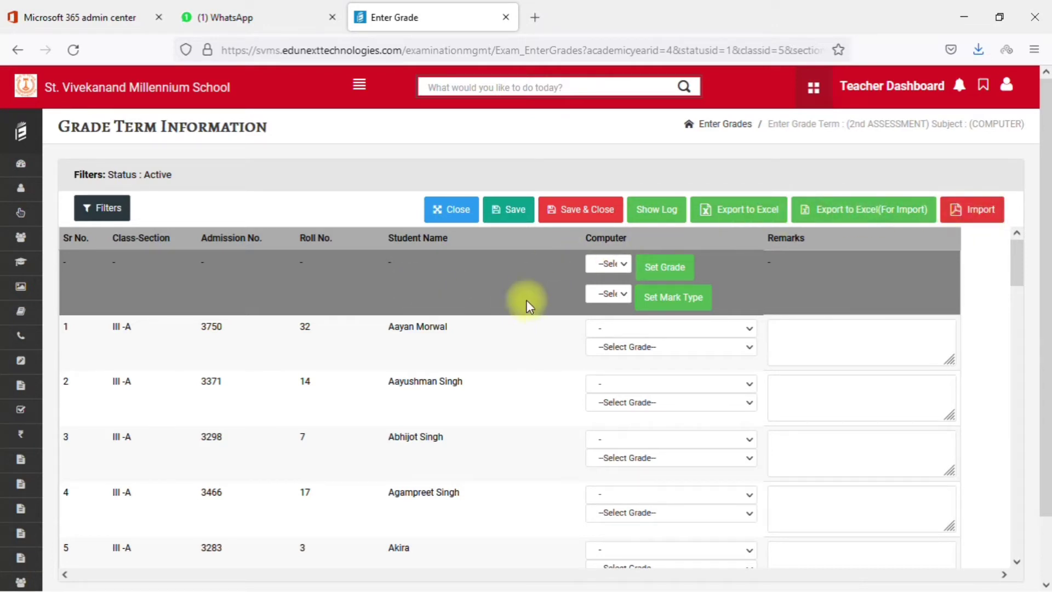
click(610, 265)
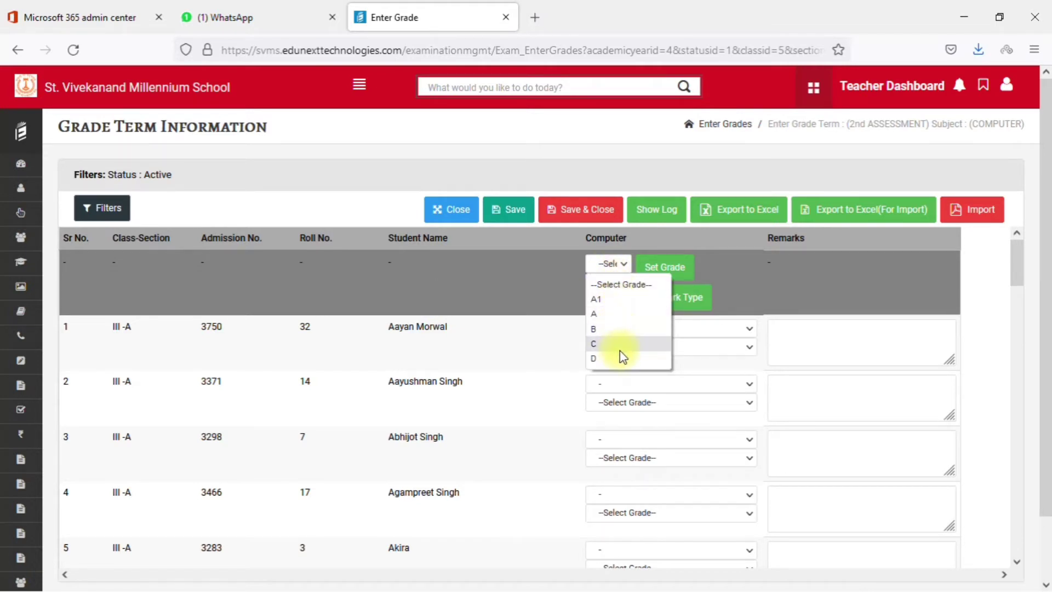
click(512, 281)
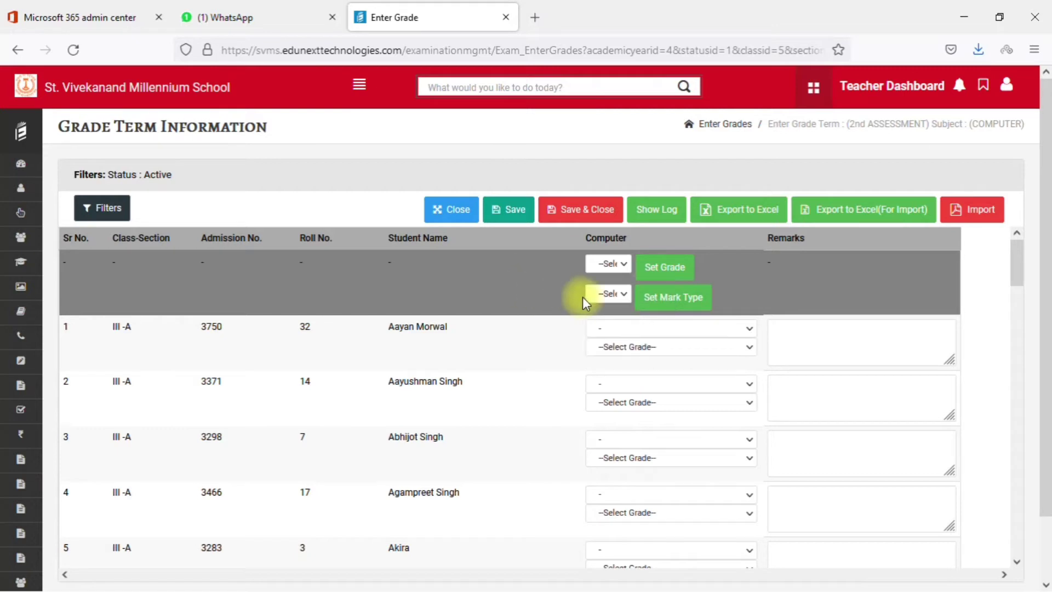
click(604, 297)
click(515, 281)
Step: Try AB, NA, EX and ML as Sr No. 1's mark type, then reset it to '-'
click(628, 330)
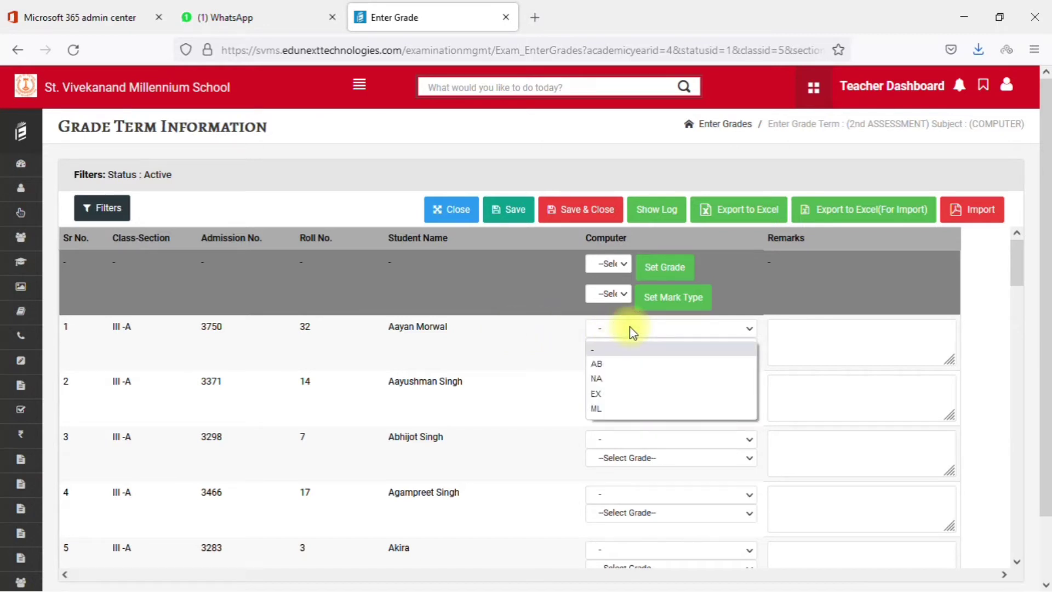
click(621, 364)
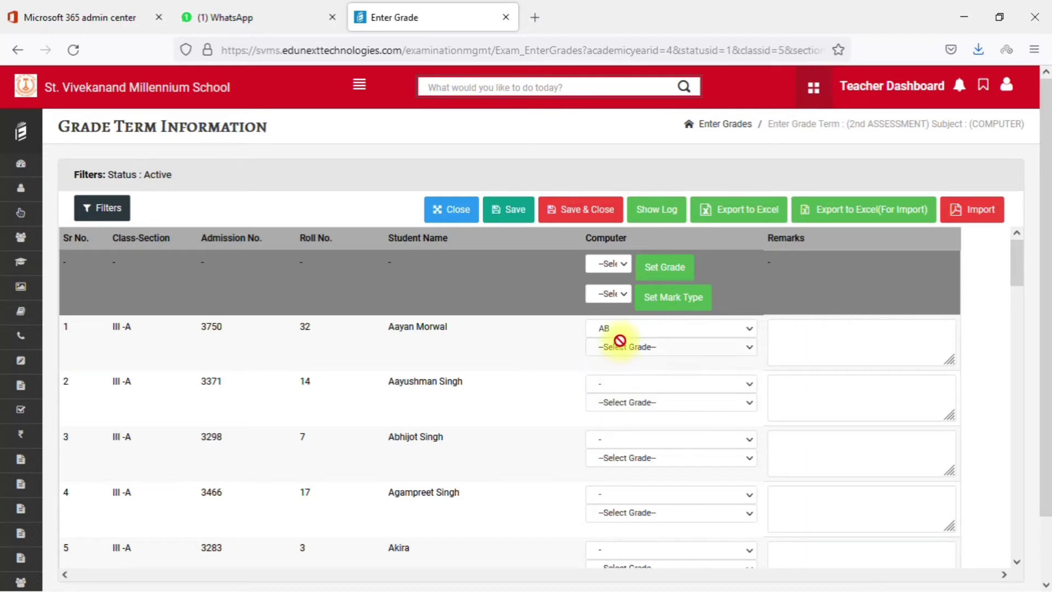
click(630, 329)
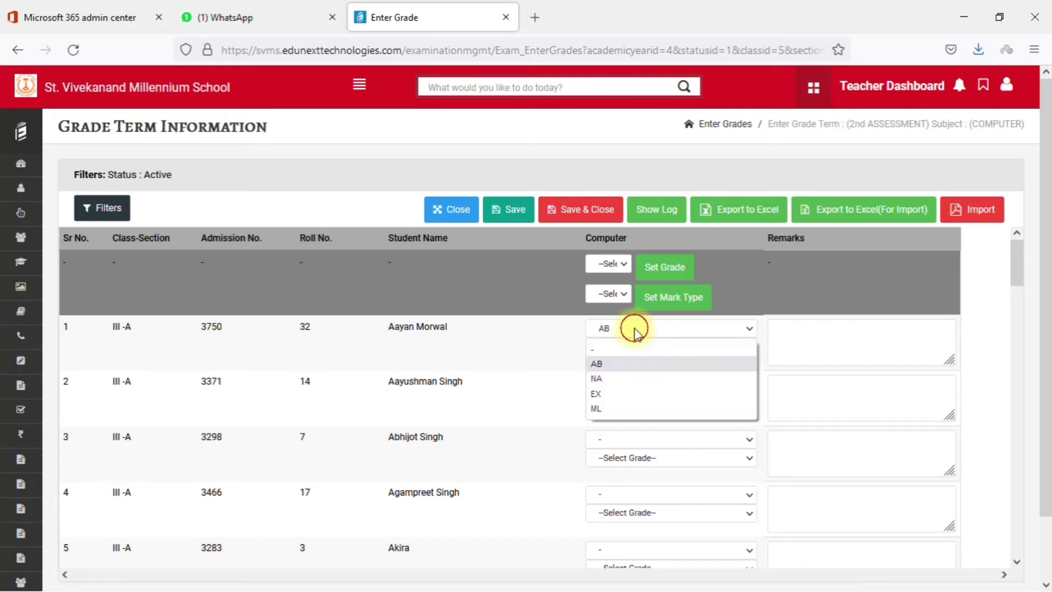
click(623, 376)
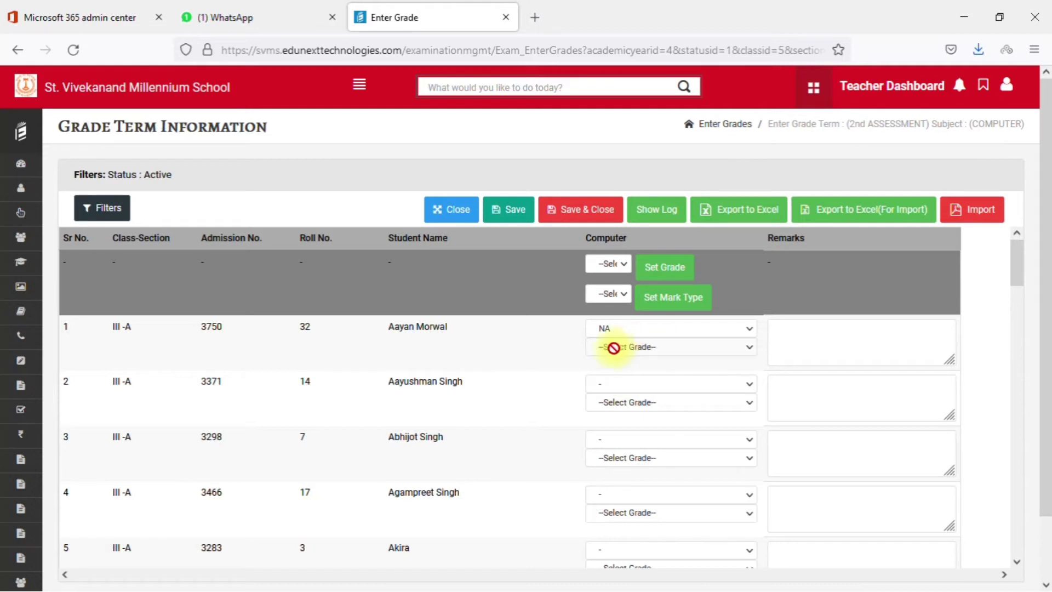
click(624, 328)
click(626, 395)
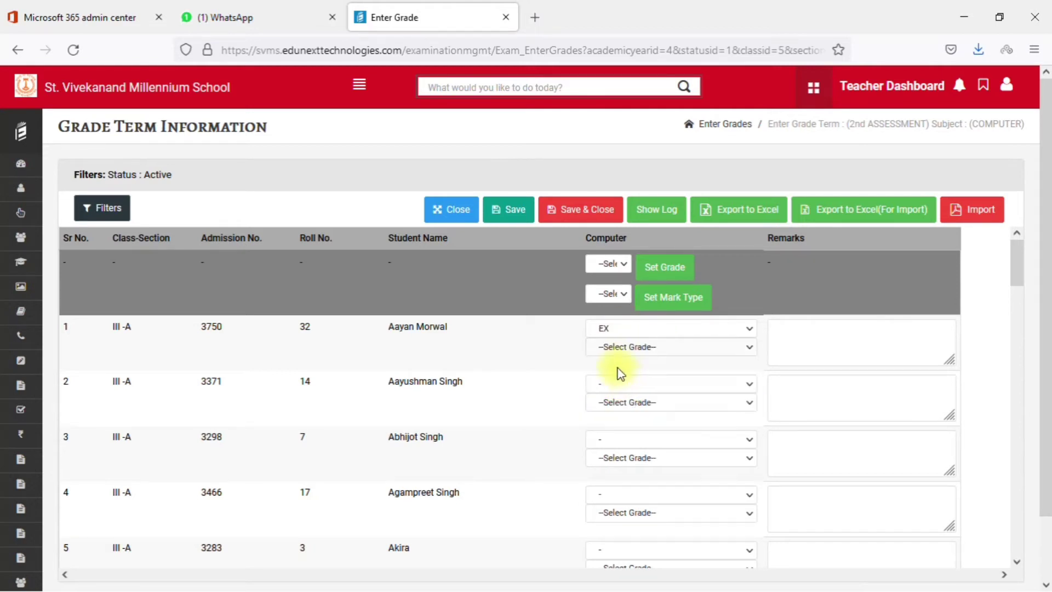
click(636, 329)
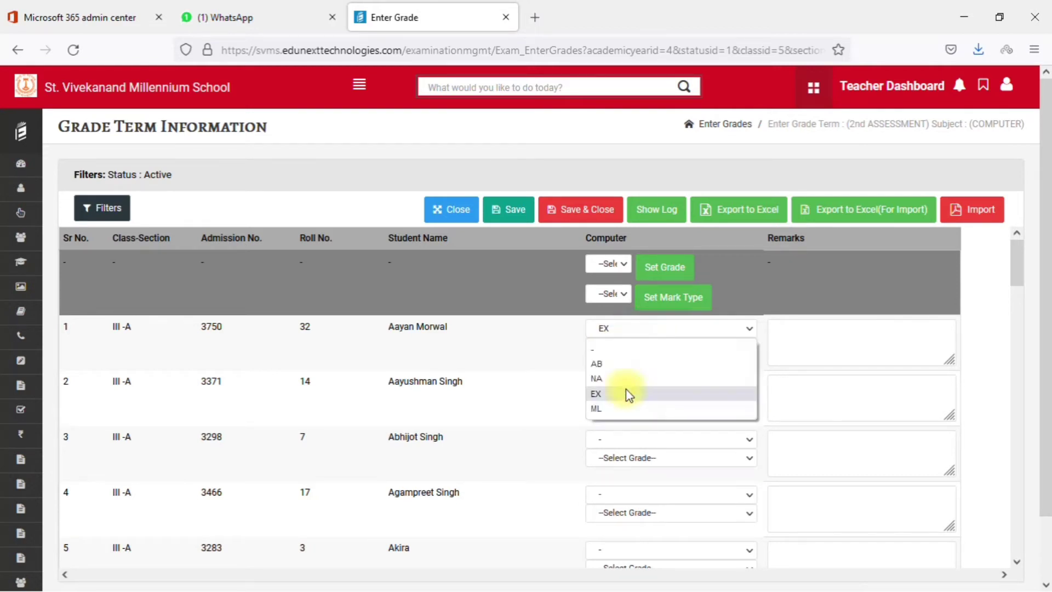
click(627, 406)
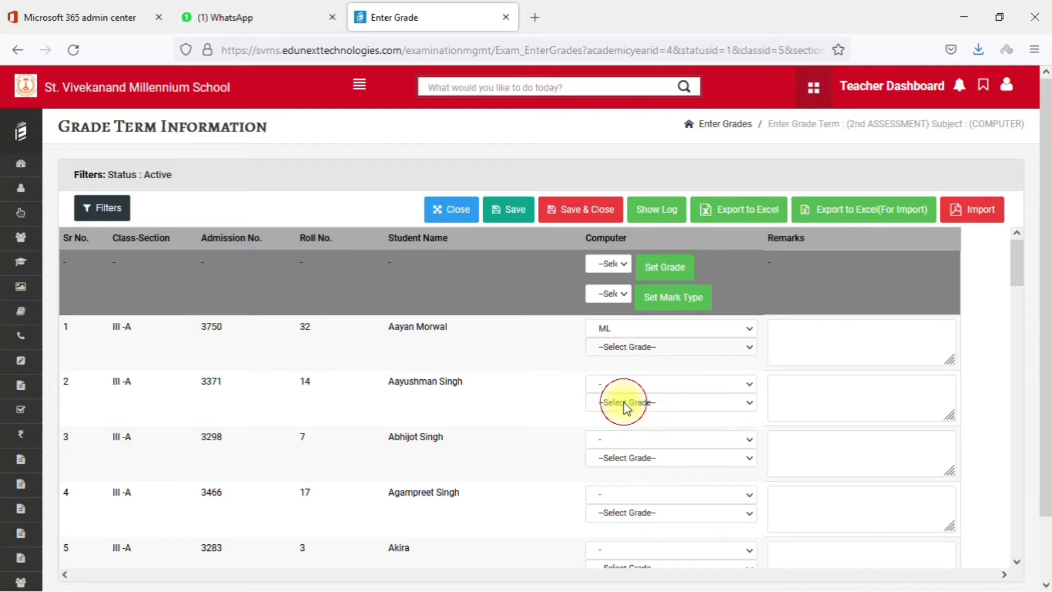
click(643, 329)
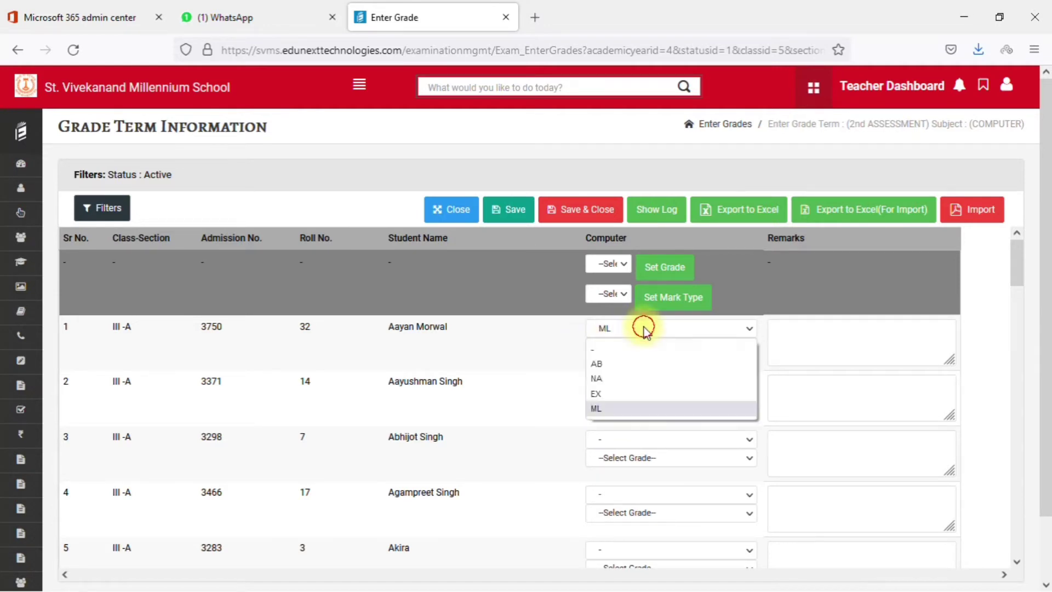
click(634, 354)
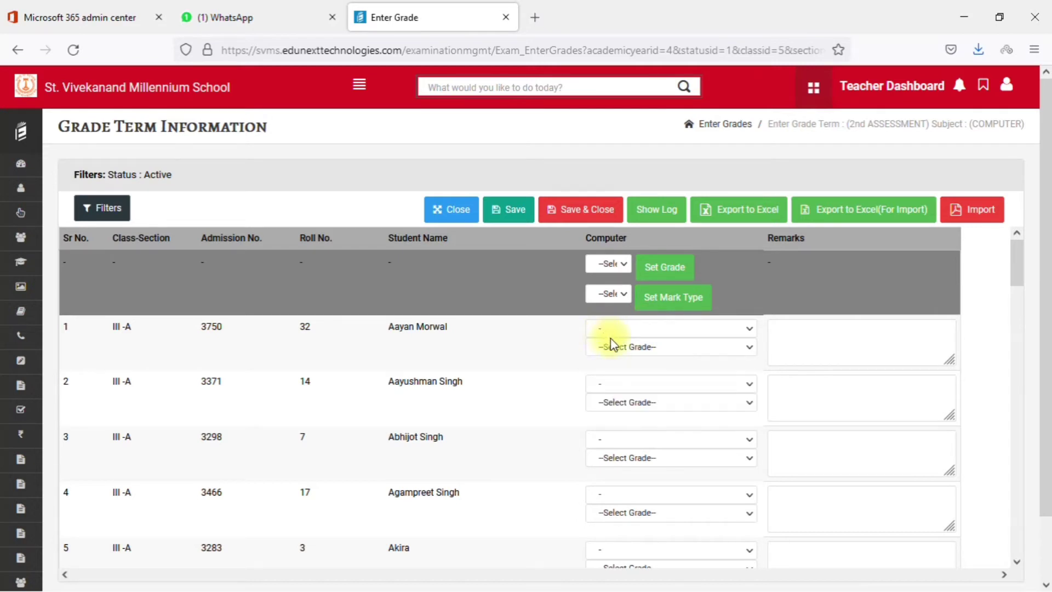
Step: Give students Sr No. 1 and 2 Computer grade A1
click(630, 351)
click(630, 382)
click(630, 402)
click(617, 436)
Step: Enter the remark 'Very Good' for the first student
click(784, 348)
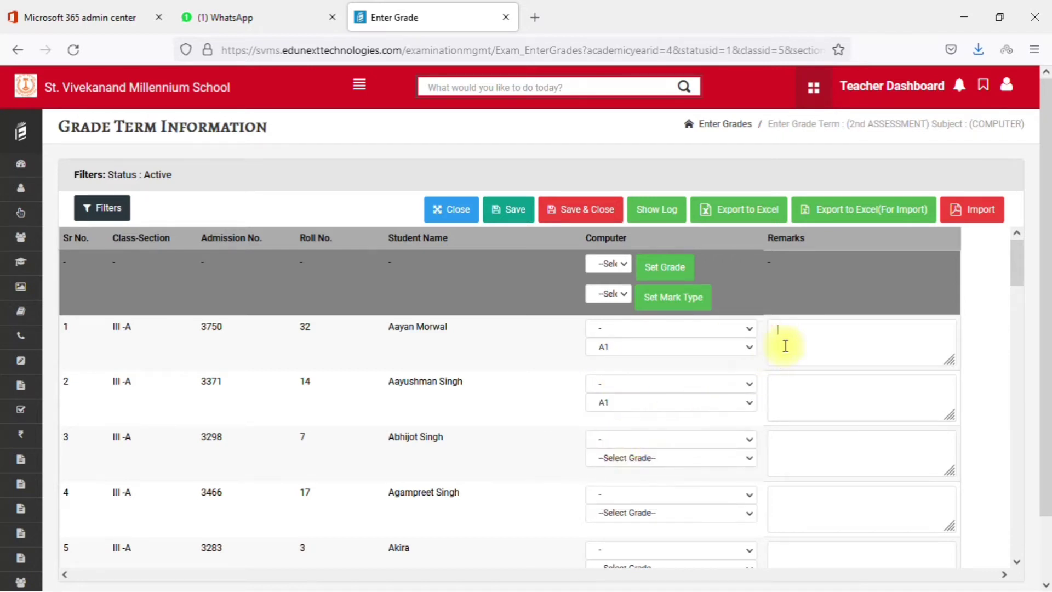
text(Very Good Perfromance)
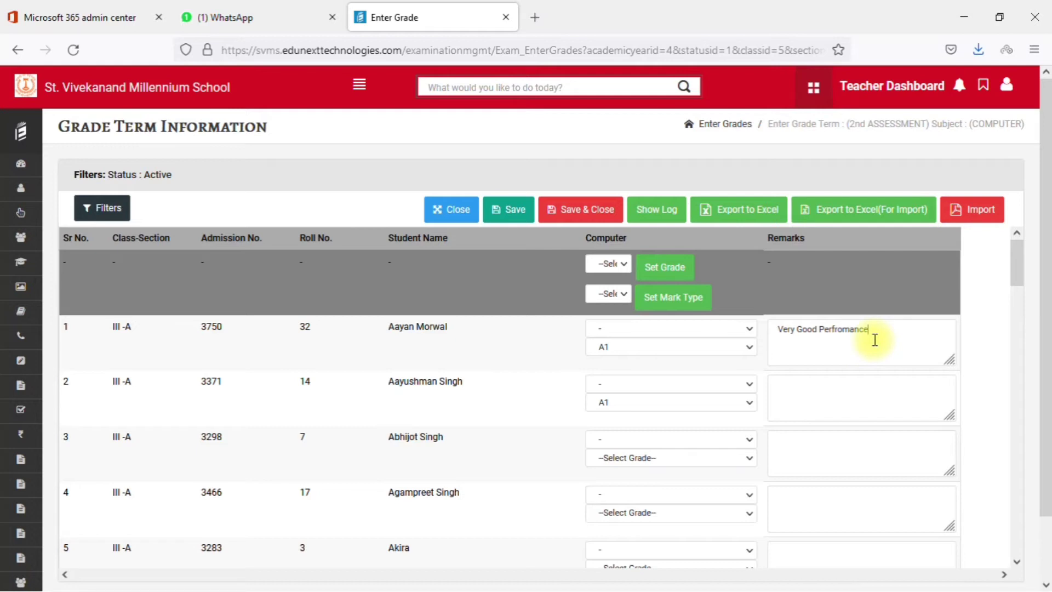
key(BackSpace)
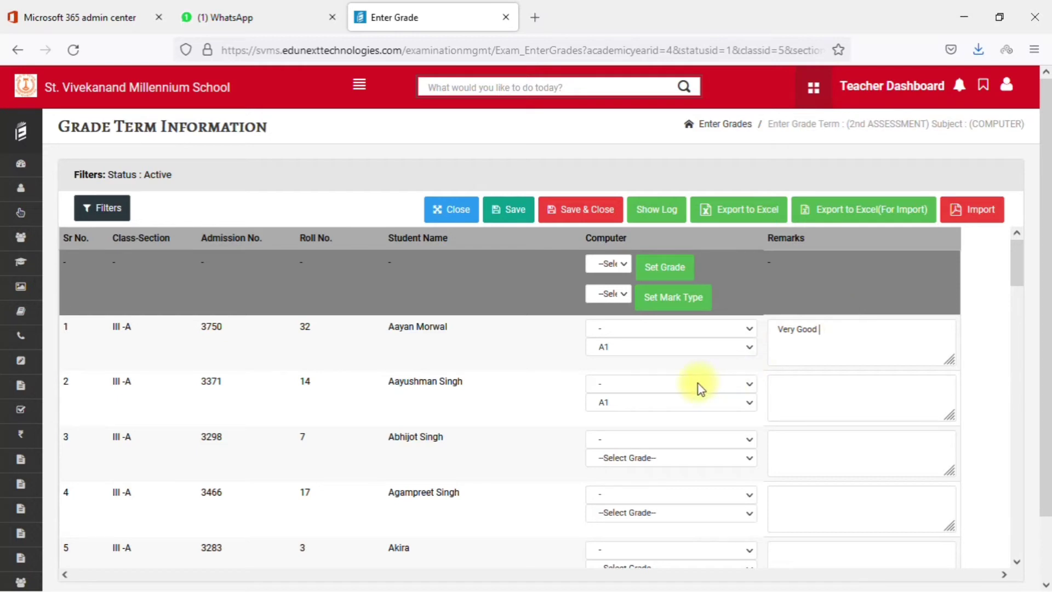
Step: Assign Computer grade A1 to students Sr No. 3 through 14
scroll(698, 383, down, 2)
click(664, 393)
click(647, 430)
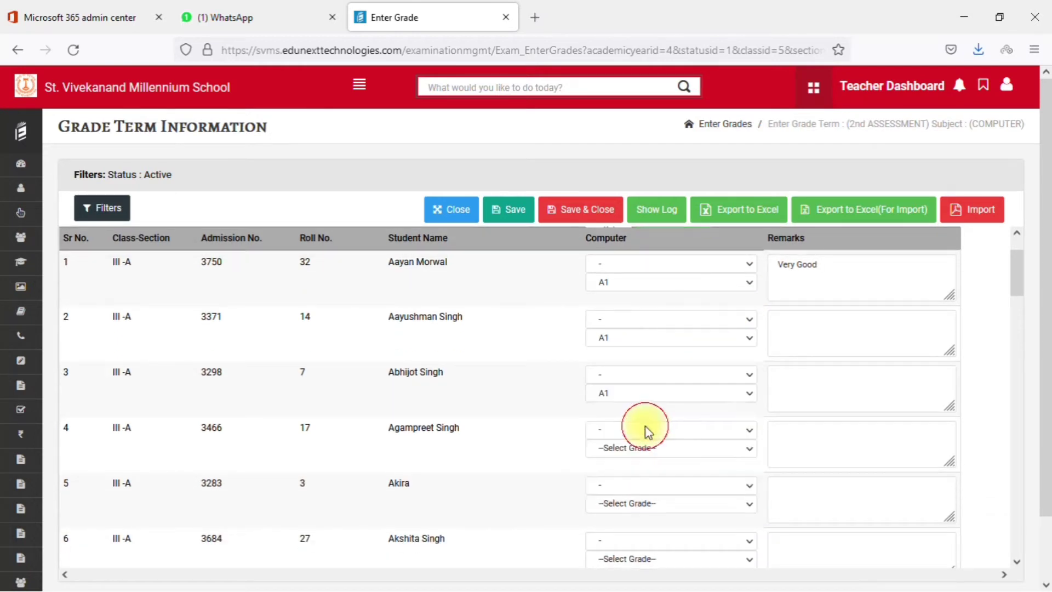
click(635, 447)
click(633, 481)
scroll(722, 379, down, 1)
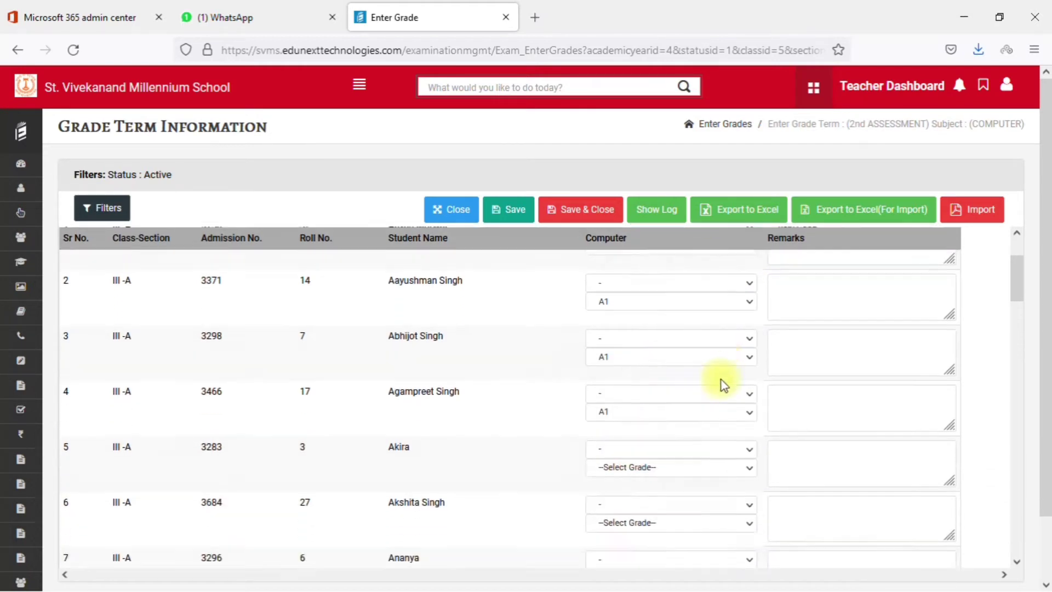
scroll(722, 384, down, 2)
click(707, 374)
click(687, 410)
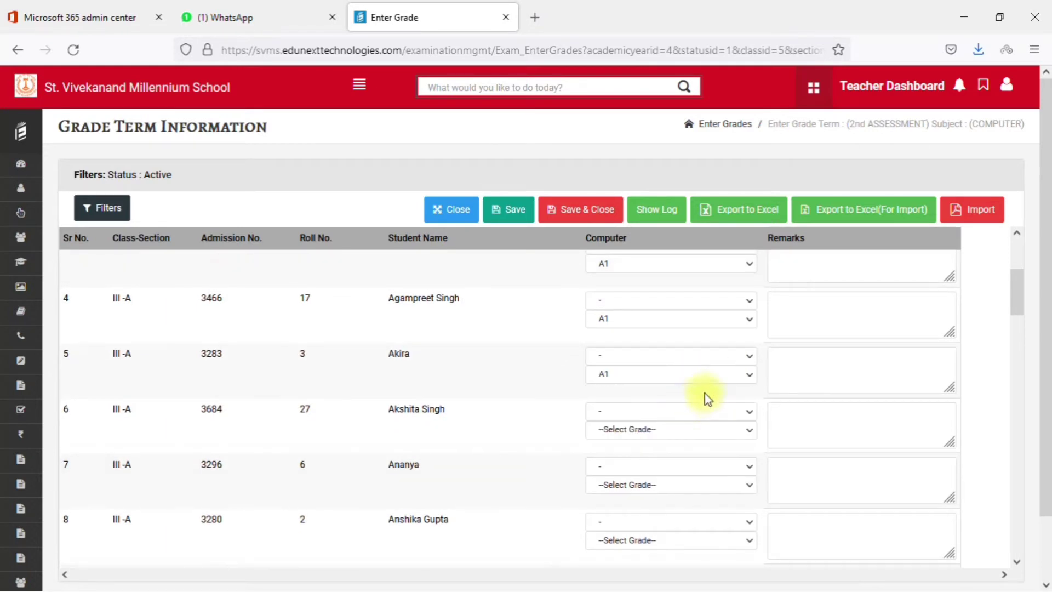
scroll(701, 392, down, 2)
click(674, 366)
click(674, 411)
scroll(660, 386, down, 2)
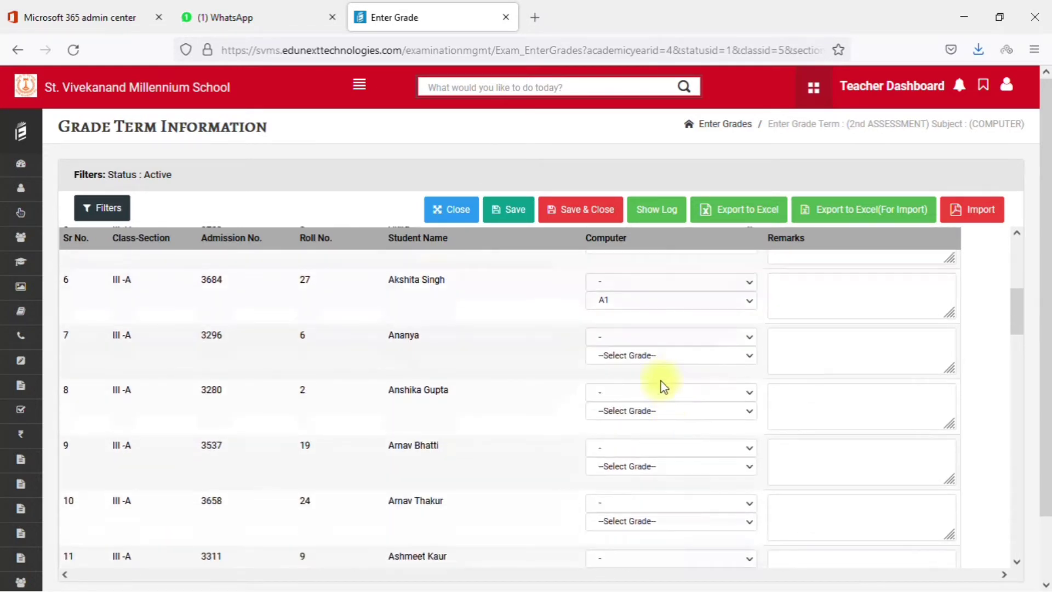
click(660, 357)
click(651, 392)
click(650, 408)
click(640, 446)
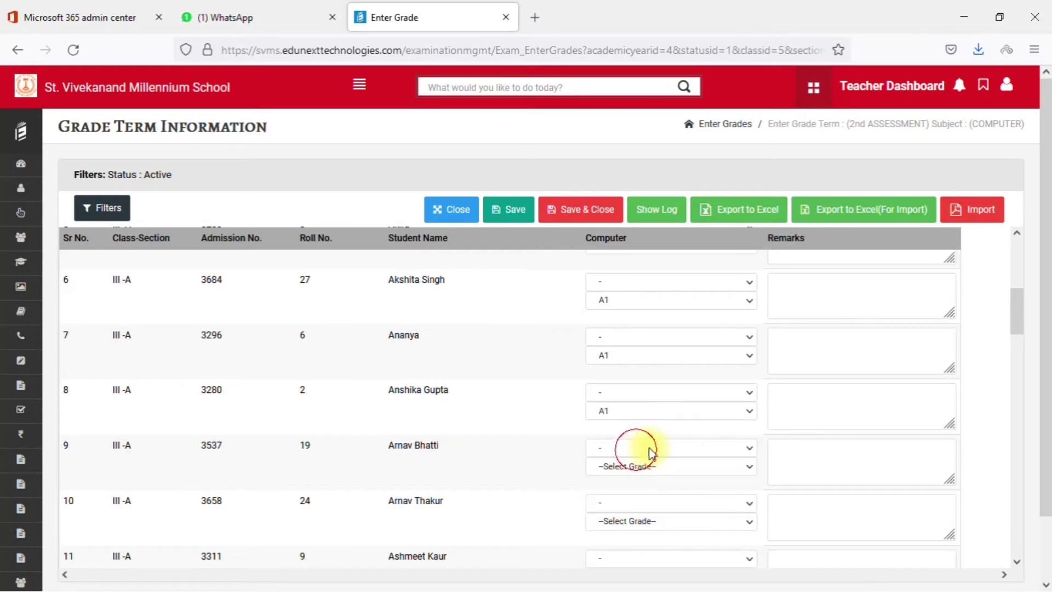
click(648, 466)
click(636, 503)
scroll(678, 446, down, 2)
scroll(658, 455, down, 1)
click(653, 458)
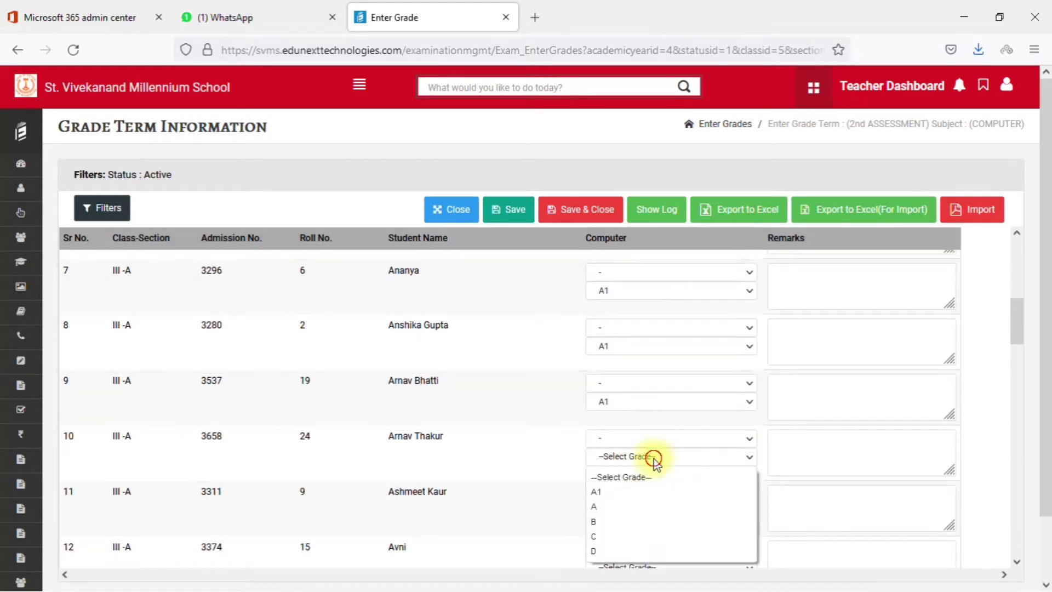
click(641, 489)
scroll(678, 434, down, 2)
click(651, 446)
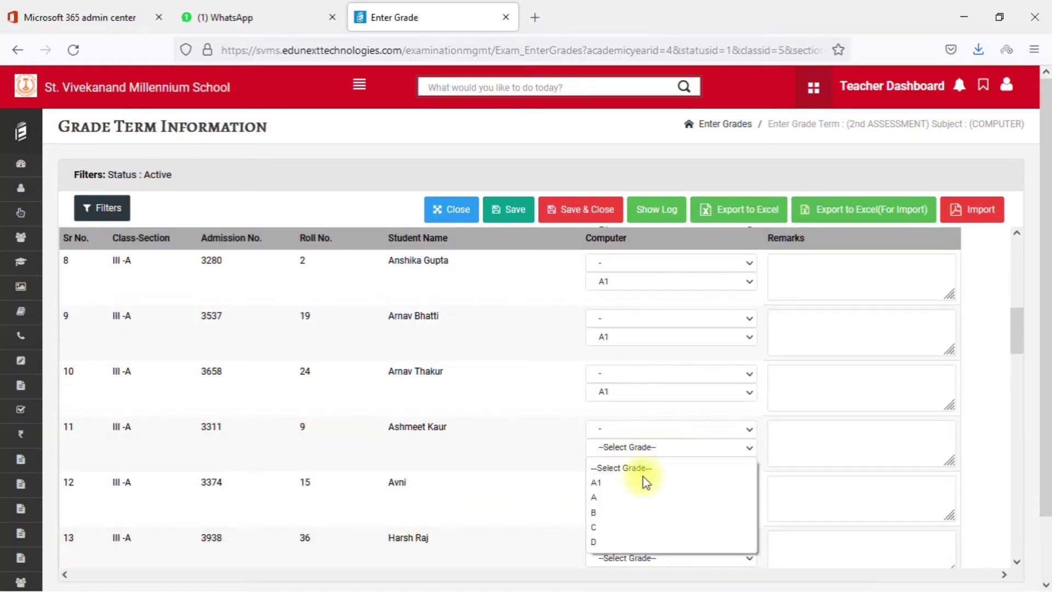
click(644, 479)
scroll(669, 423, down, 2)
click(657, 375)
click(651, 412)
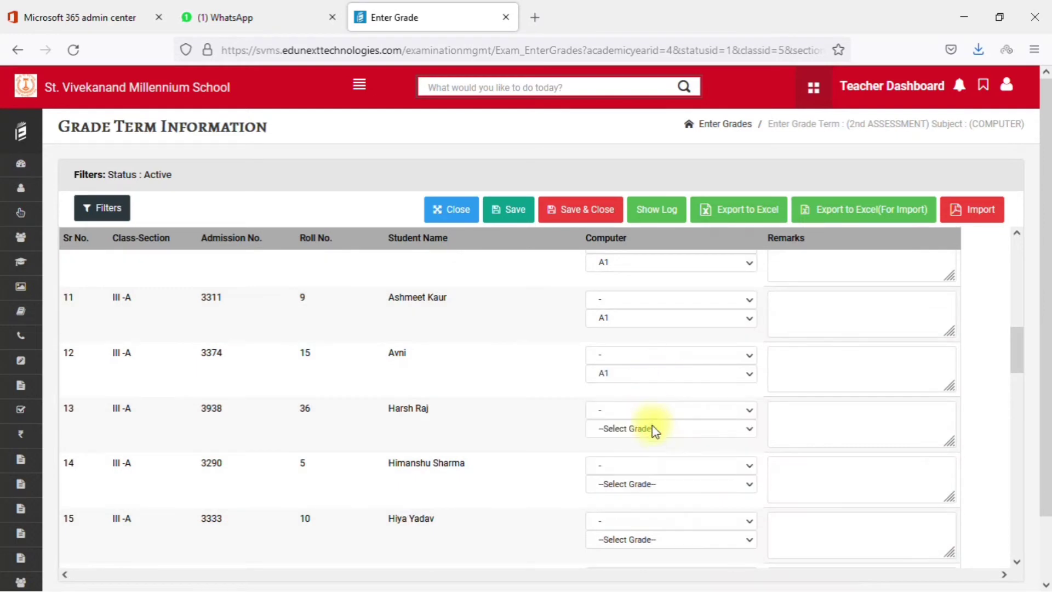
click(650, 429)
click(648, 463)
scroll(672, 423, down, 2)
click(660, 416)
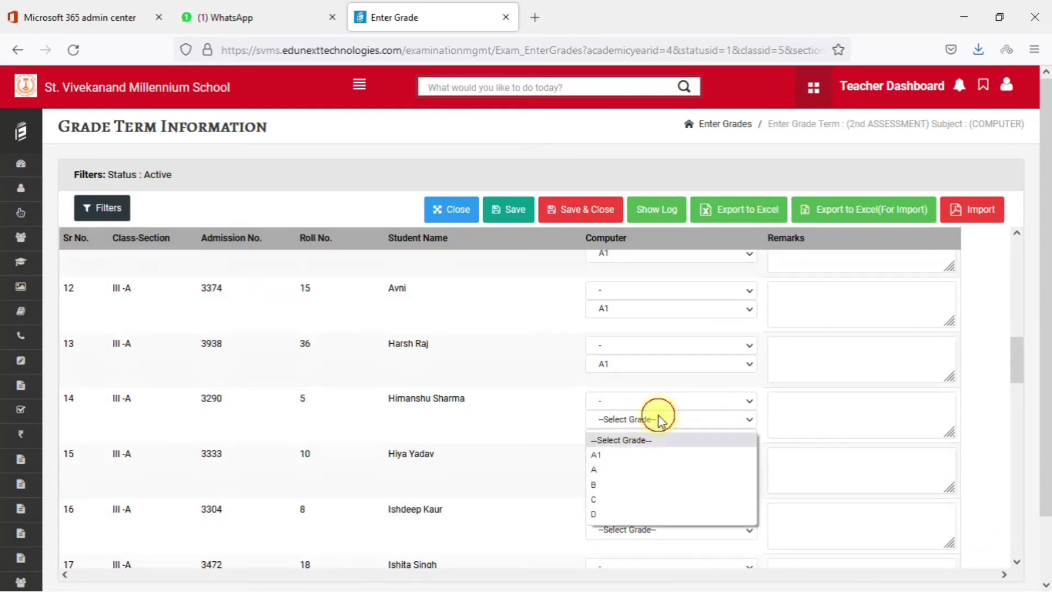
click(642, 454)
Step: Assign grade A1 to the remaining students down the list through Sr No. 36
scroll(689, 425, down, 2)
click(651, 402)
click(627, 436)
scroll(630, 393, down, 2)
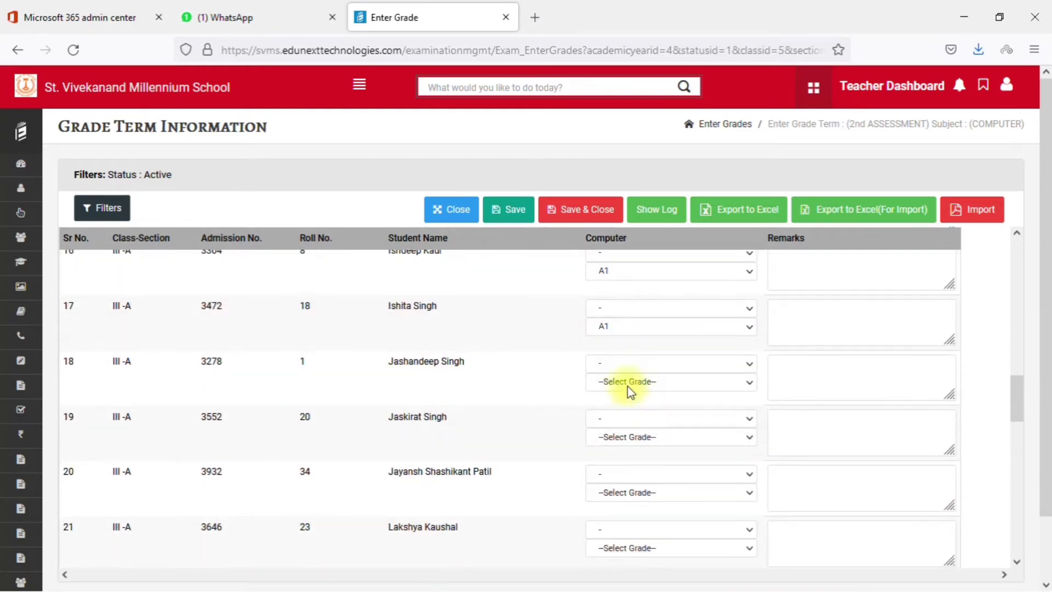
click(629, 384)
scroll(641, 376, down, 2)
click(641, 365)
click(665, 383)
scroll(665, 383, down, 2)
click(636, 406)
click(634, 433)
scroll(634, 433, down, 2)
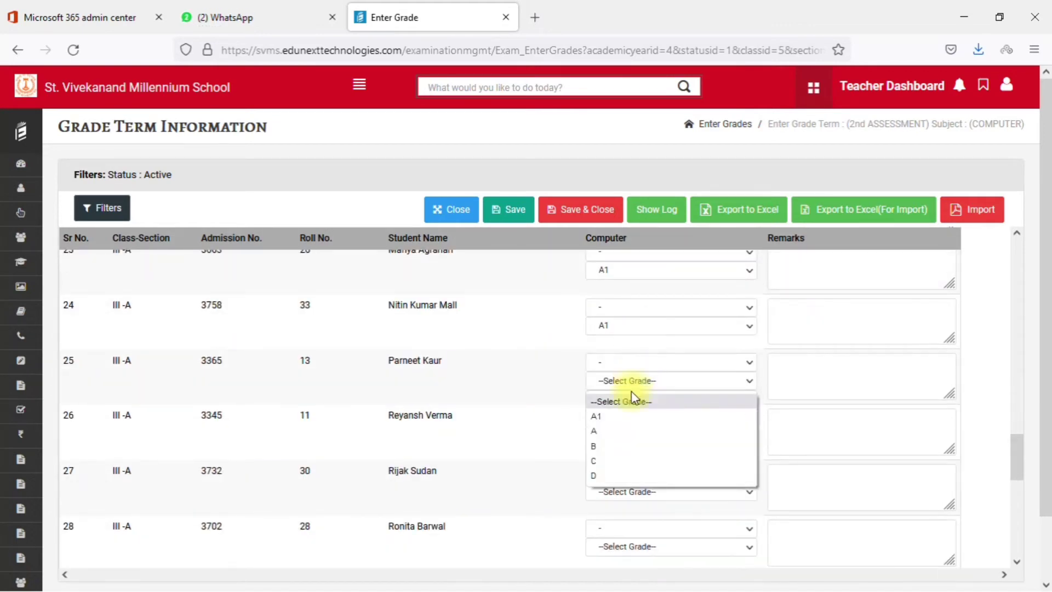
click(629, 400)
scroll(653, 428, down, 2)
click(650, 297)
click(645, 352)
click(646, 397)
scroll(641, 397, down, 2)
click(639, 399)
scroll(636, 383, down, 3)
click(636, 275)
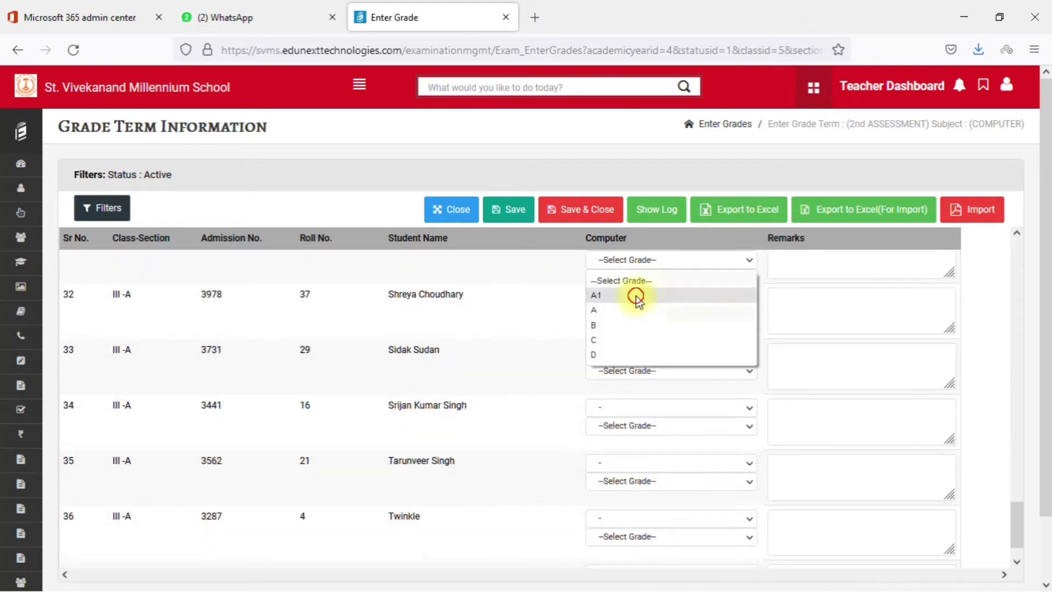
click(635, 297)
click(634, 364)
click(631, 387)
scroll(632, 387, down, 1)
click(636, 377)
click(640, 411)
click(630, 432)
click(625, 467)
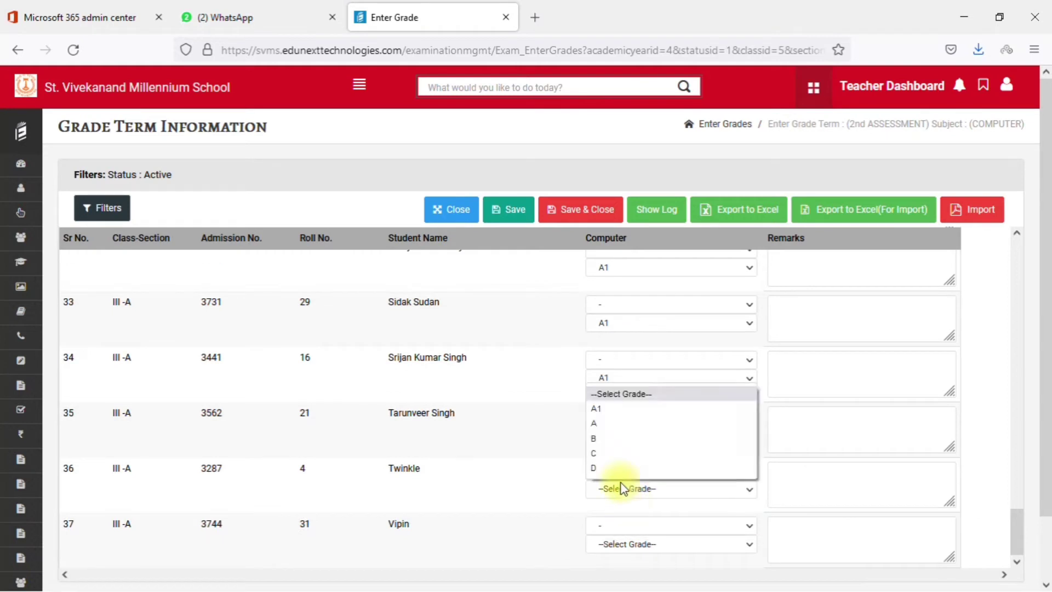
click(616, 486)
click(620, 520)
scroll(526, 378, up, 15)
scroll(517, 357, up, 10)
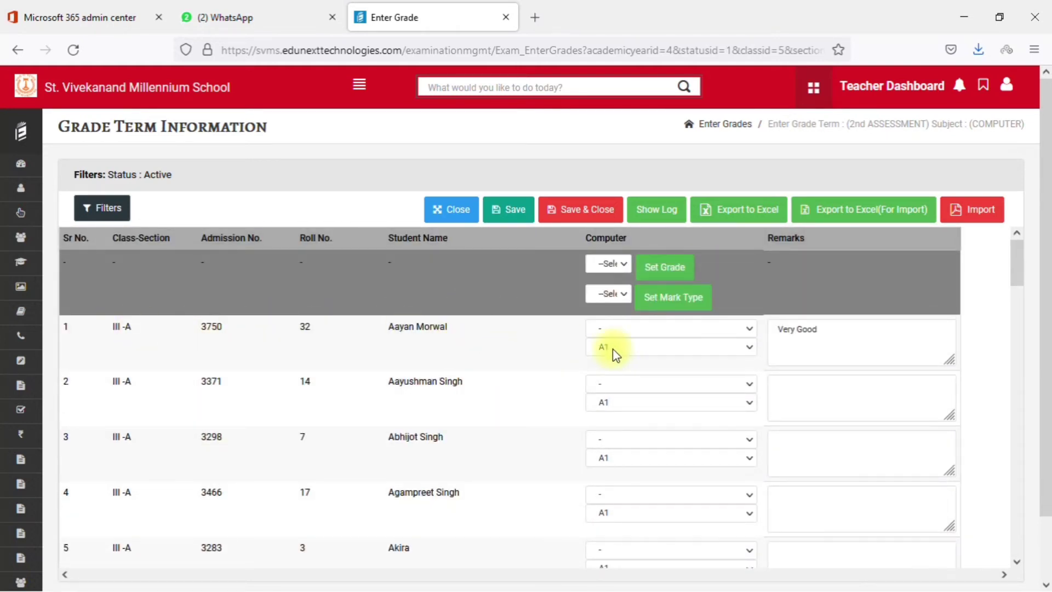
scroll(599, 384, down, 8)
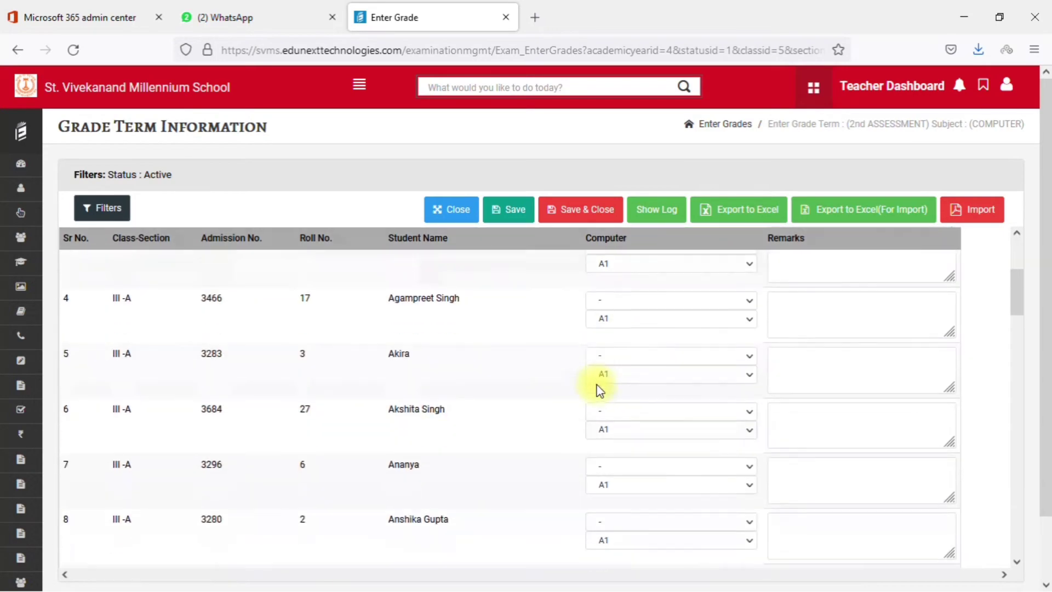
scroll(599, 387, down, 20)
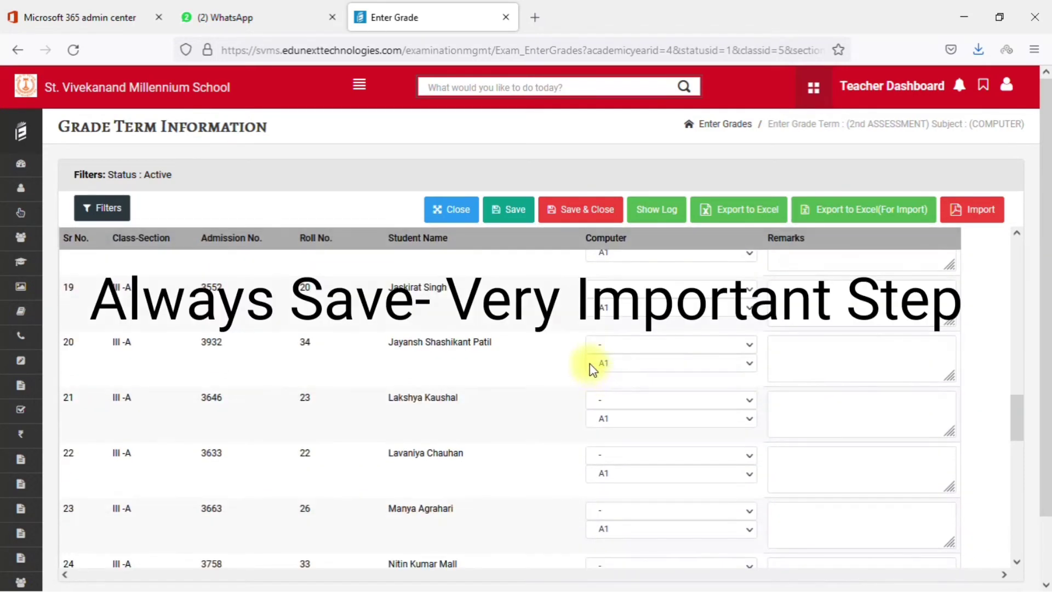
scroll(592, 366, down, 5)
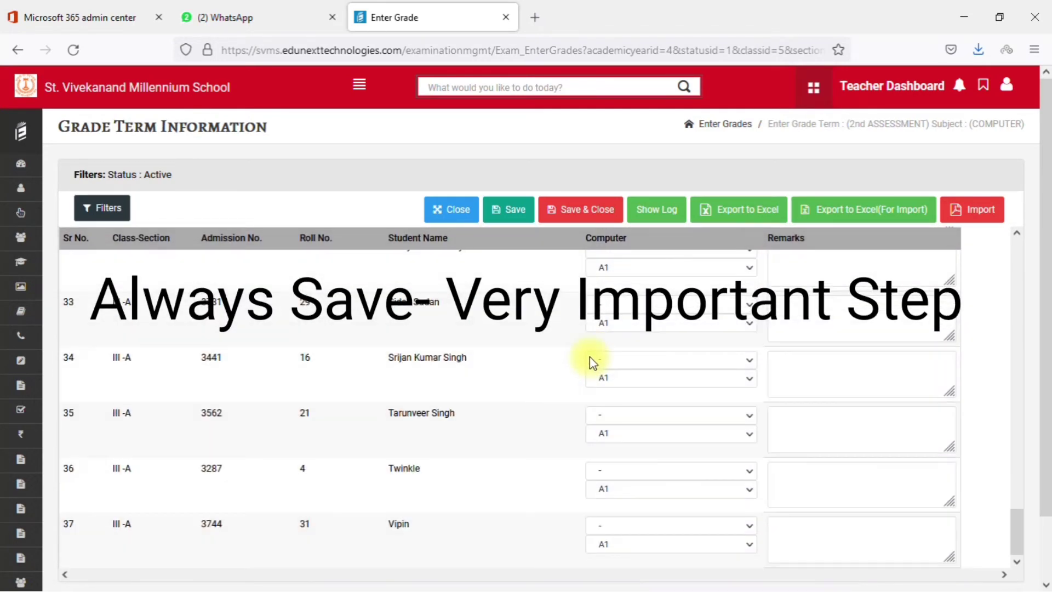
scroll(470, 331, up, 20)
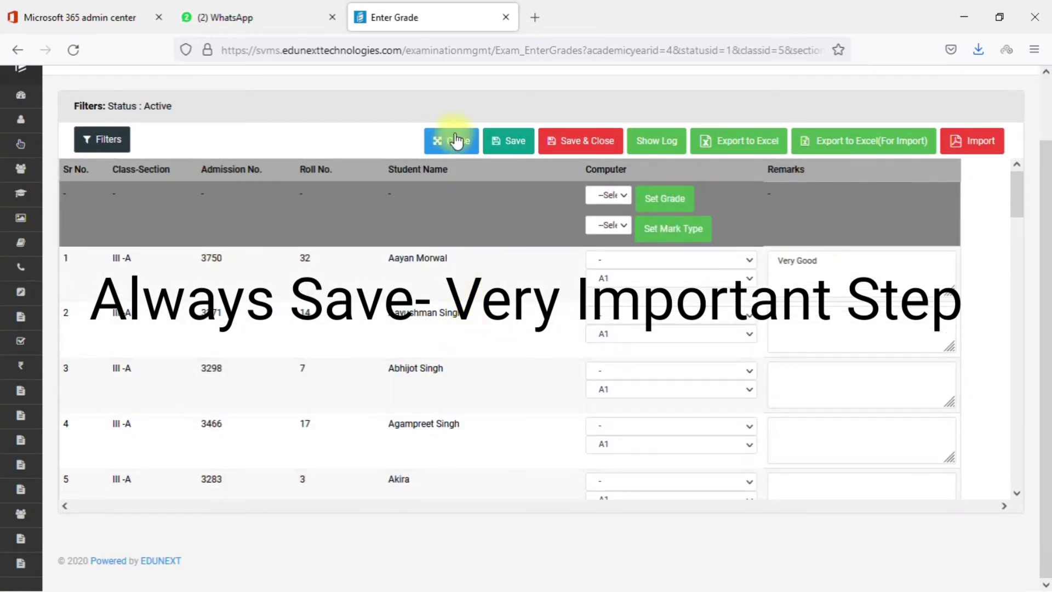
Step: Save the entered Computer grades on the grade sheet
click(510, 147)
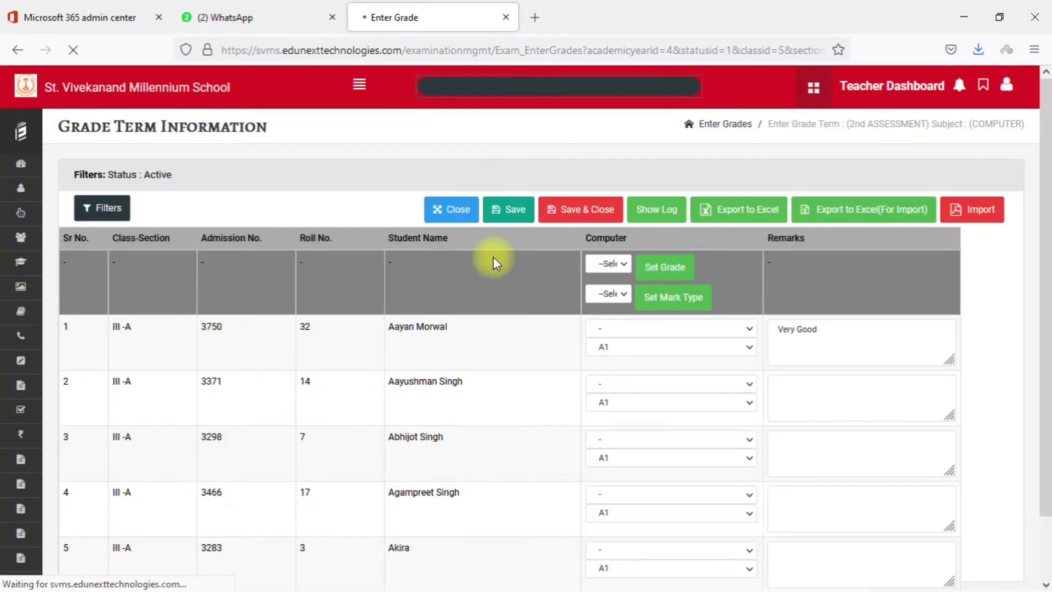
scroll(537, 331, down, 1)
scroll(539, 336, down, 12)
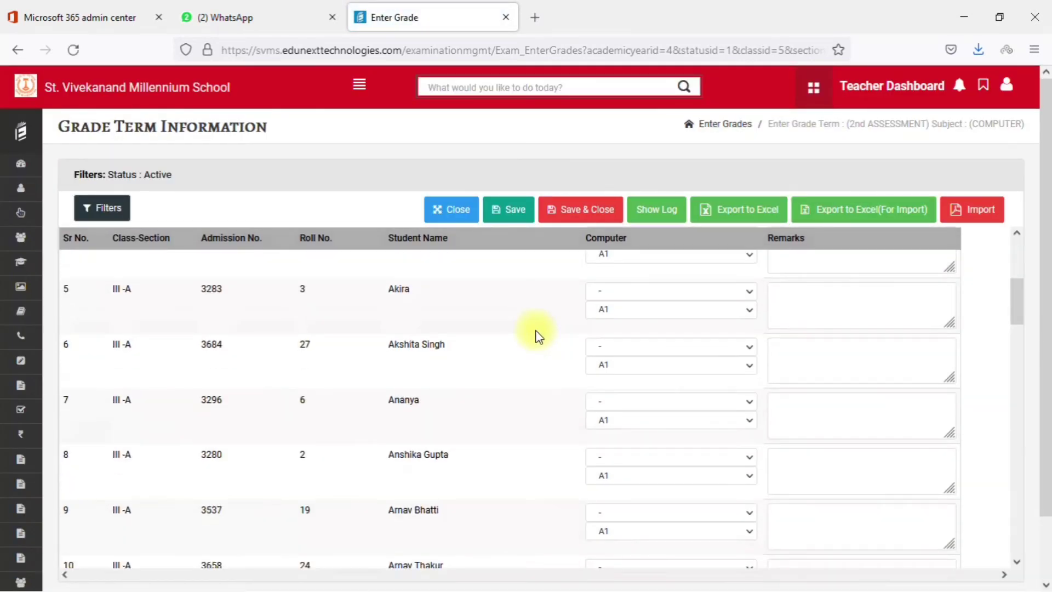
Step: Export the marks report and open MarksReport-1 in Microsoft Excel
scroll(541, 331, up, 13)
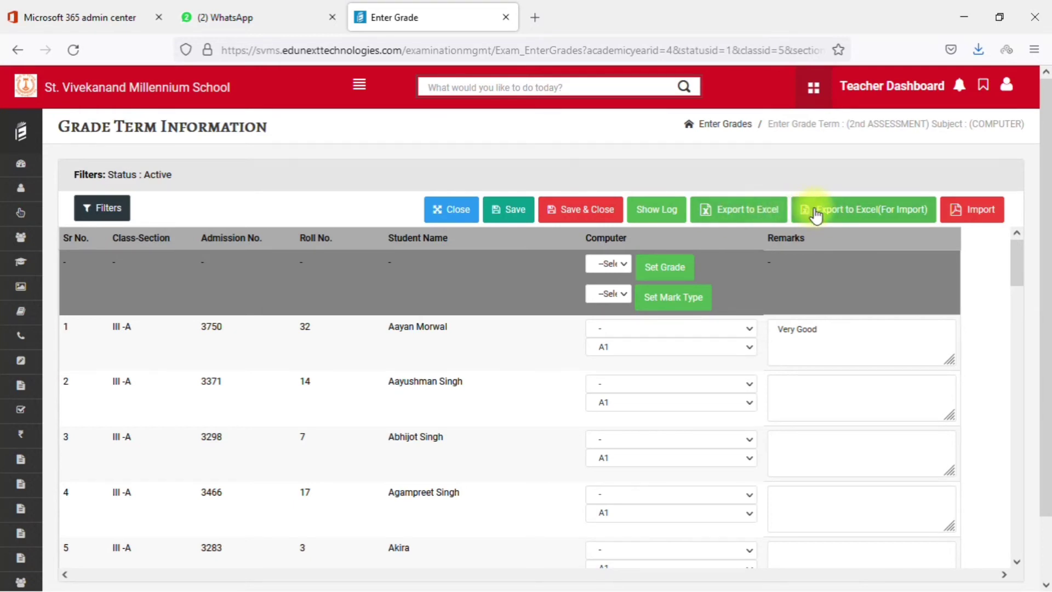
click(740, 215)
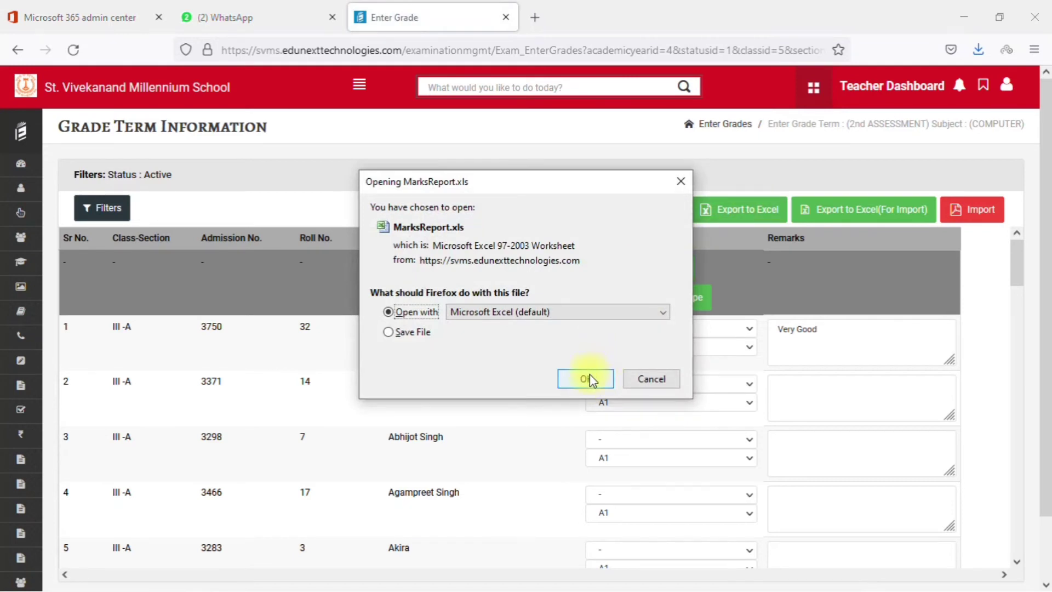
click(586, 379)
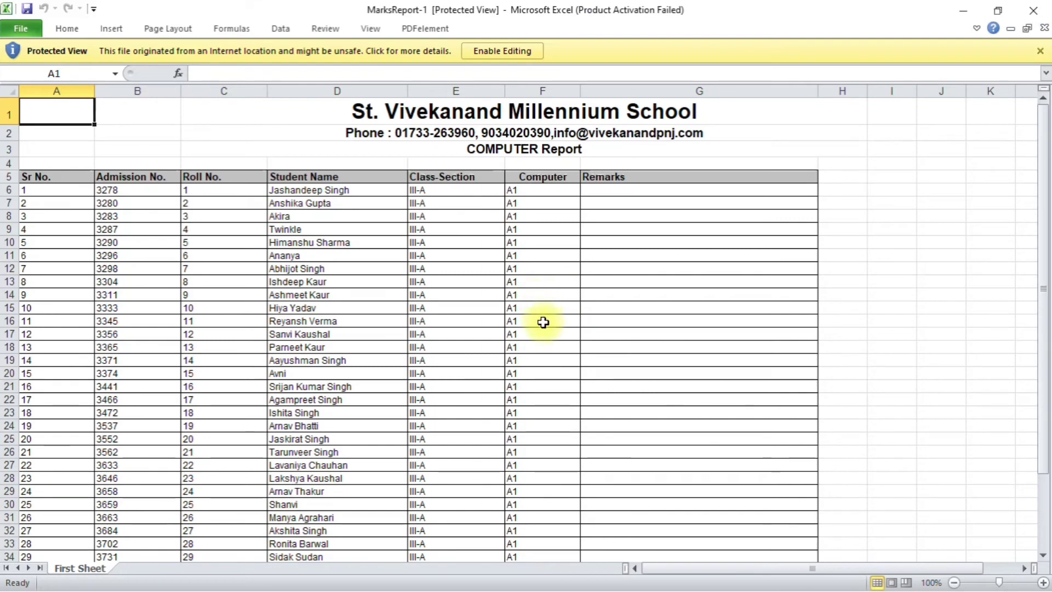
Step: Enable editing in MarksReport-1 and check the Very Good remark in cell G37
click(502, 51)
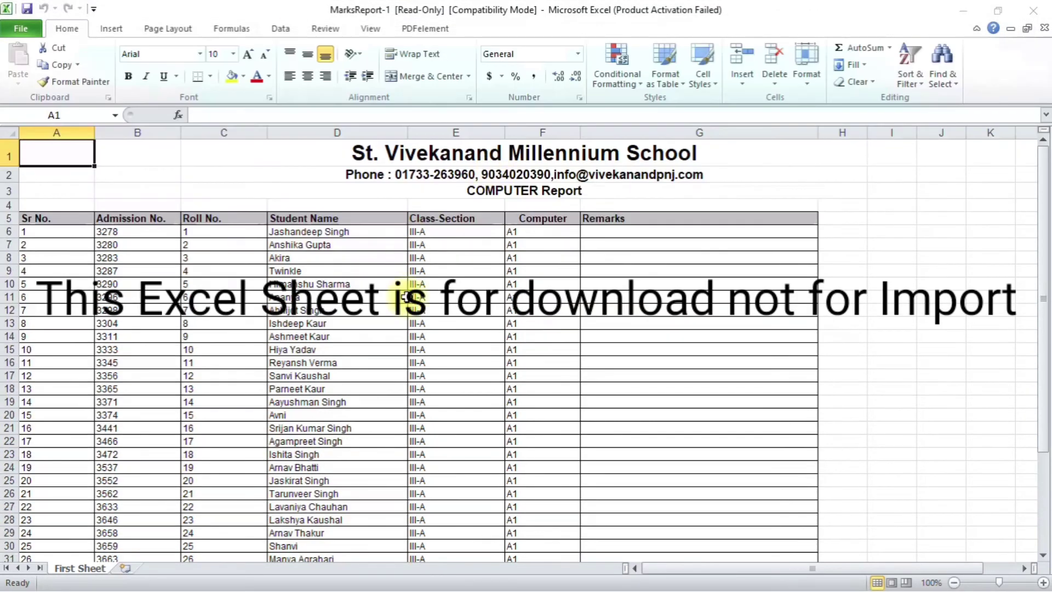
click(680, 448)
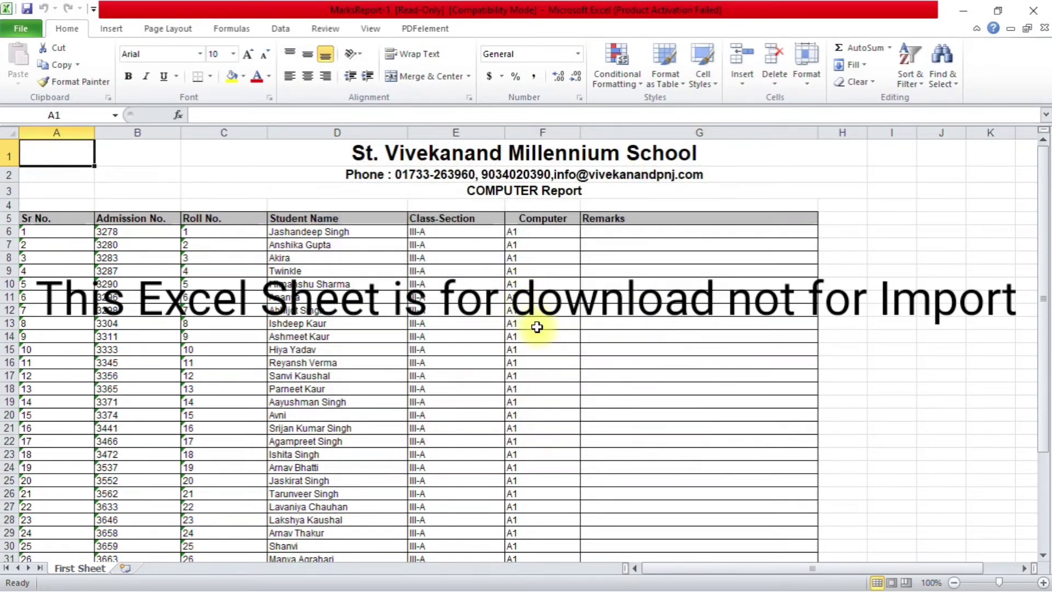
scroll(537, 328, down, 4)
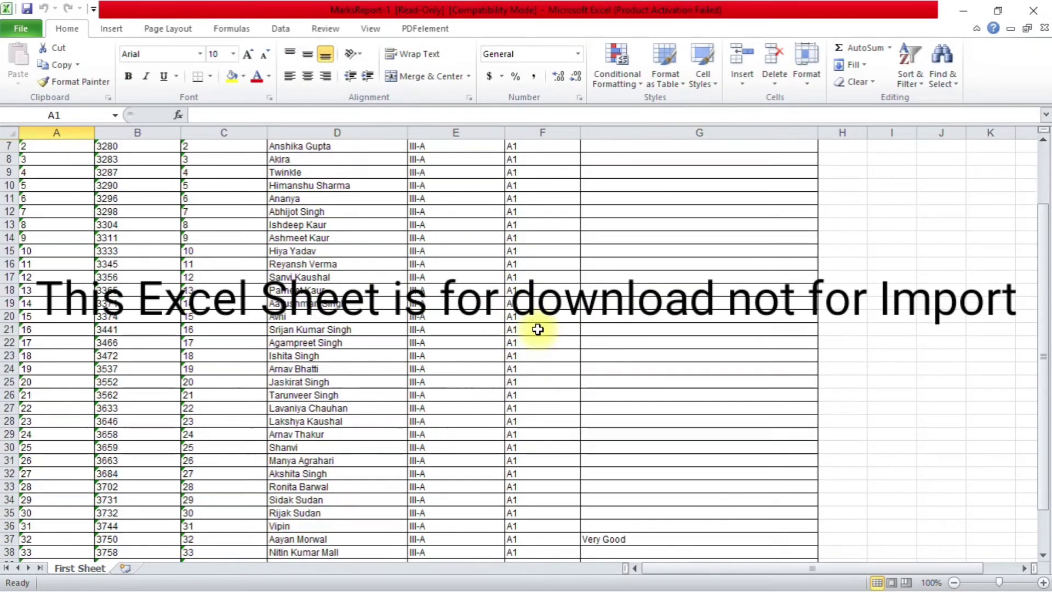
click(639, 463)
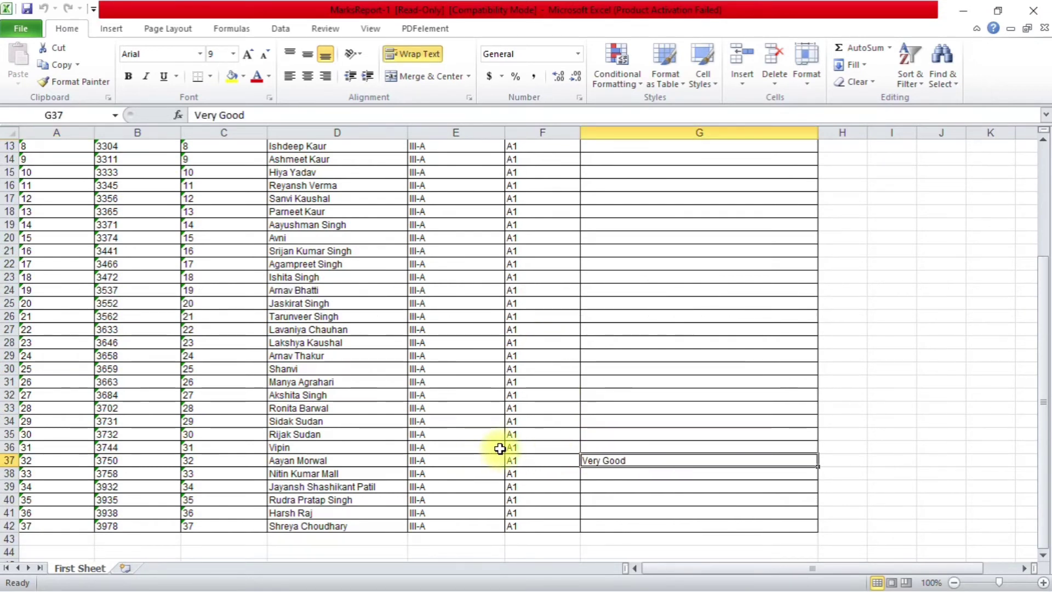
scroll(500, 448, up, 4)
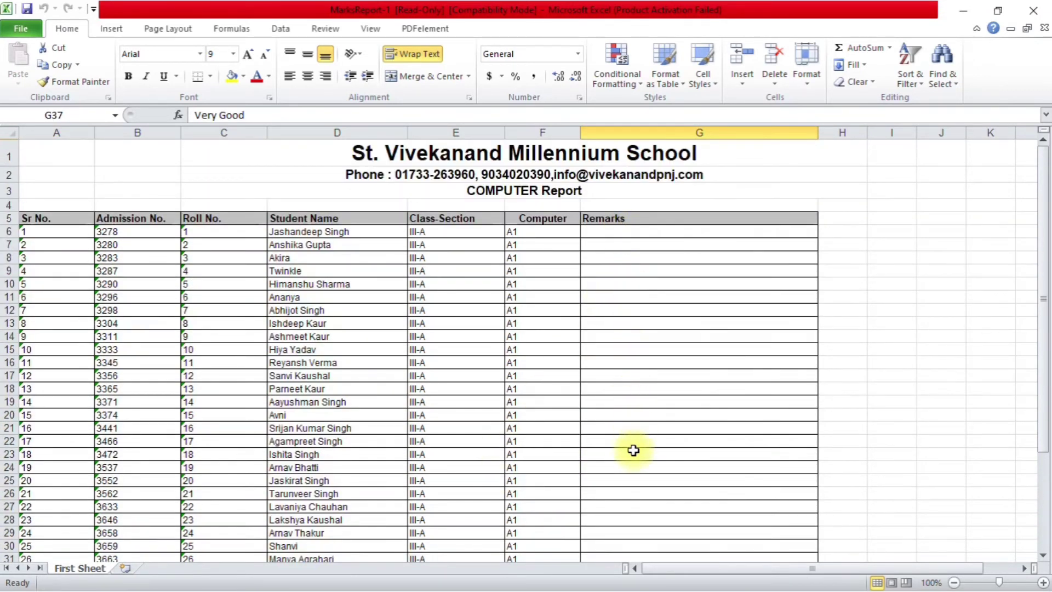
scroll(630, 383, down, 4)
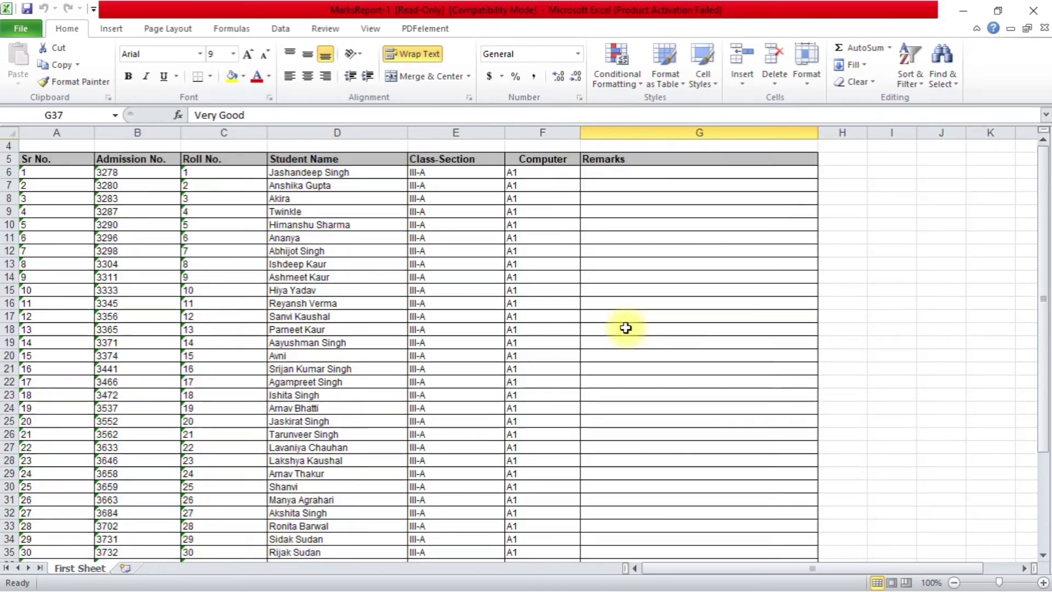
Step: Close the report and open the Export to Excel (For Import) sheet marks-1 in Excel
click(1034, 11)
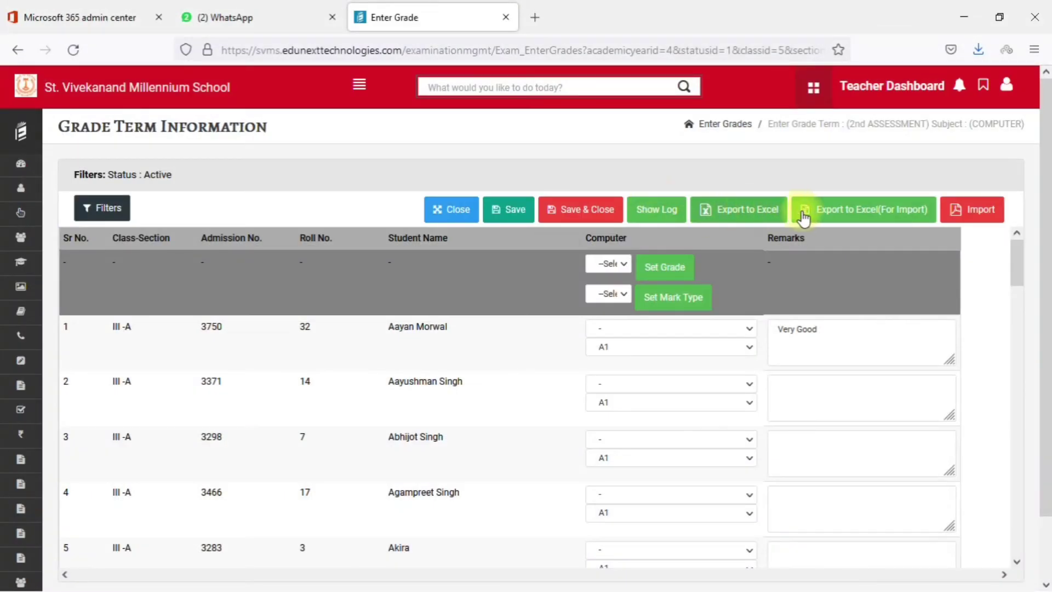
click(860, 216)
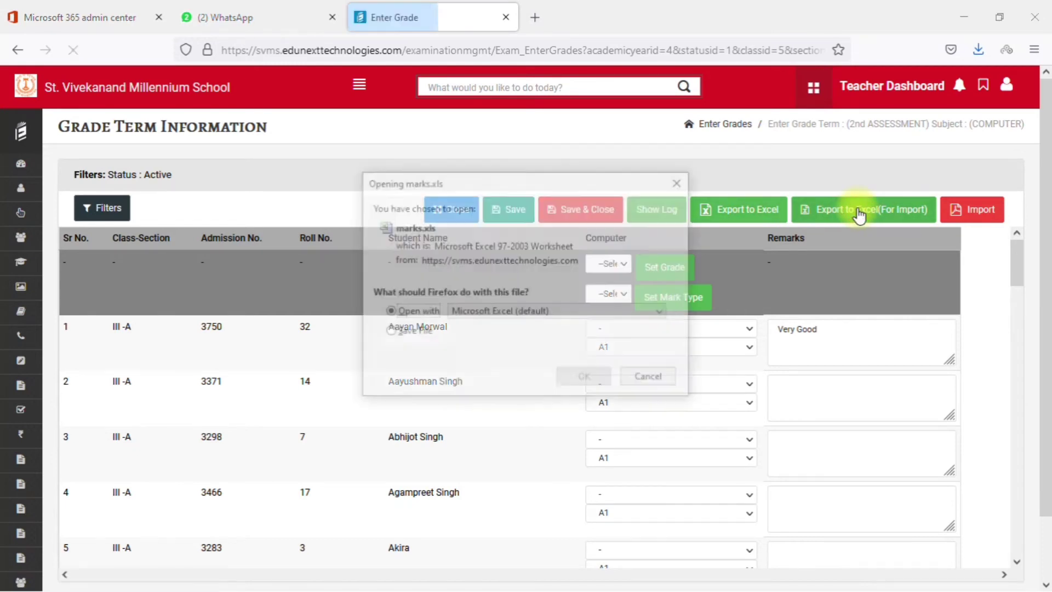
click(585, 379)
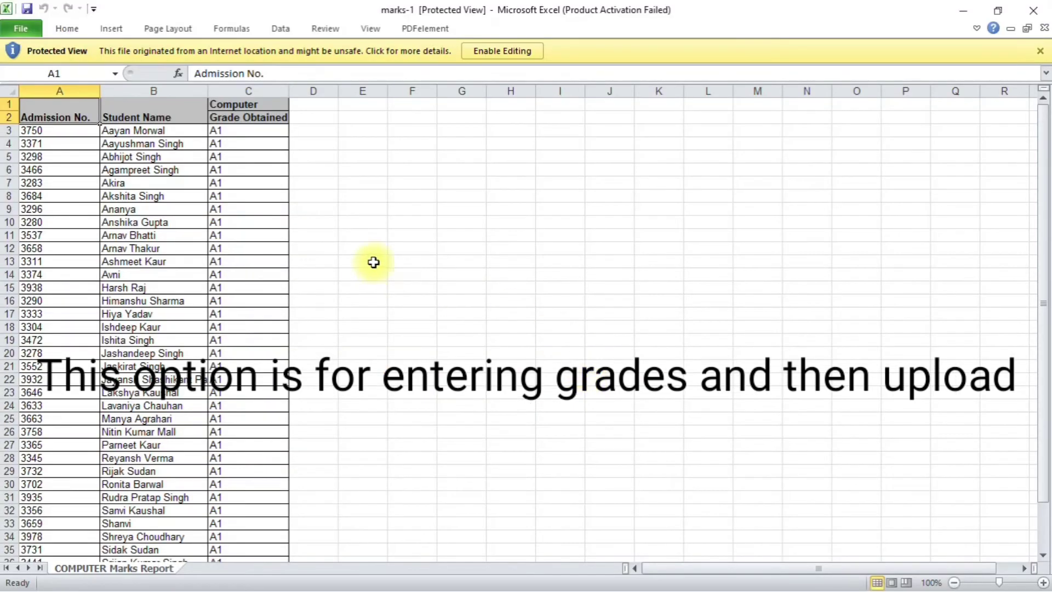
Step: Enable editing in marks-1, dismiss the activation wizard, and scroll through its grades
click(474, 51)
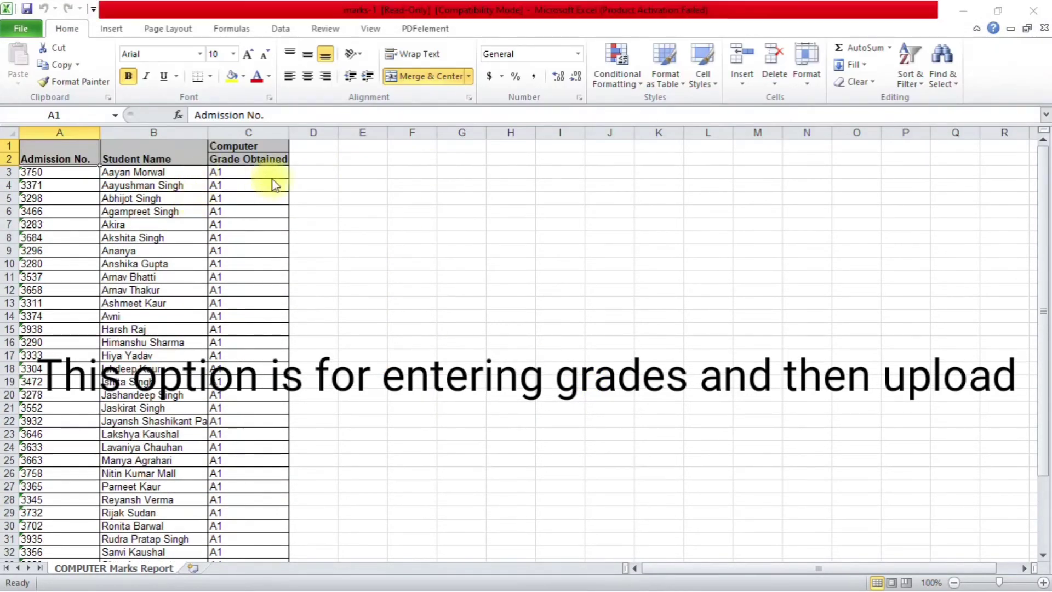
click(679, 451)
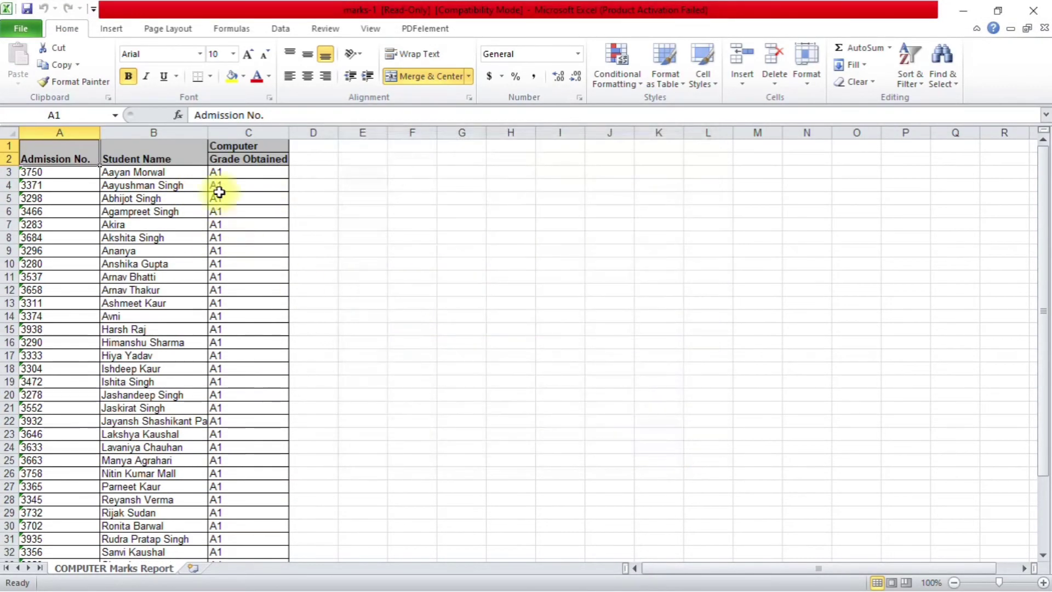
scroll(214, 263, down, 4)
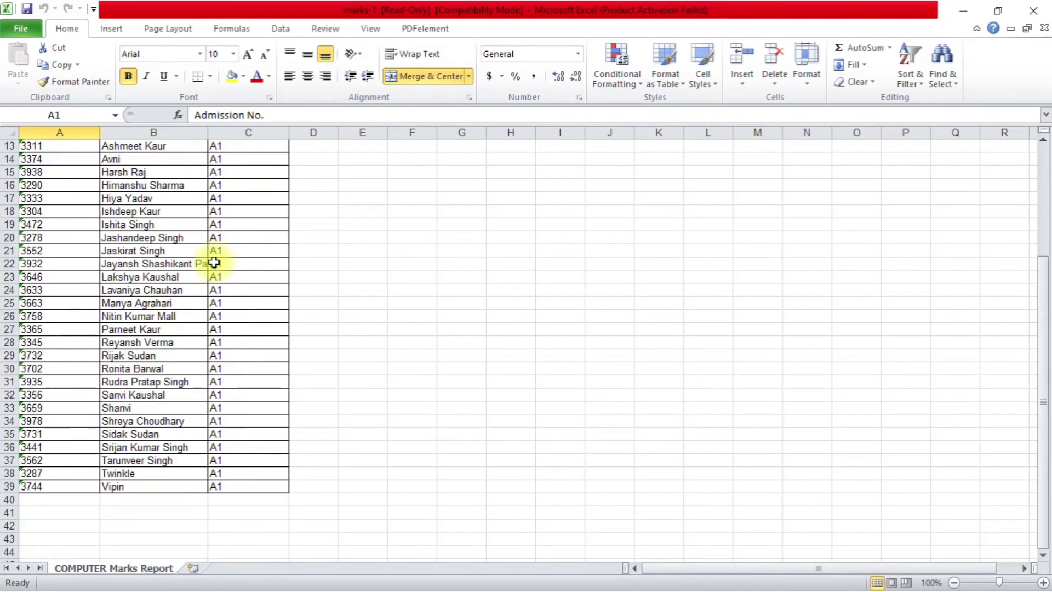
scroll(213, 263, up, 4)
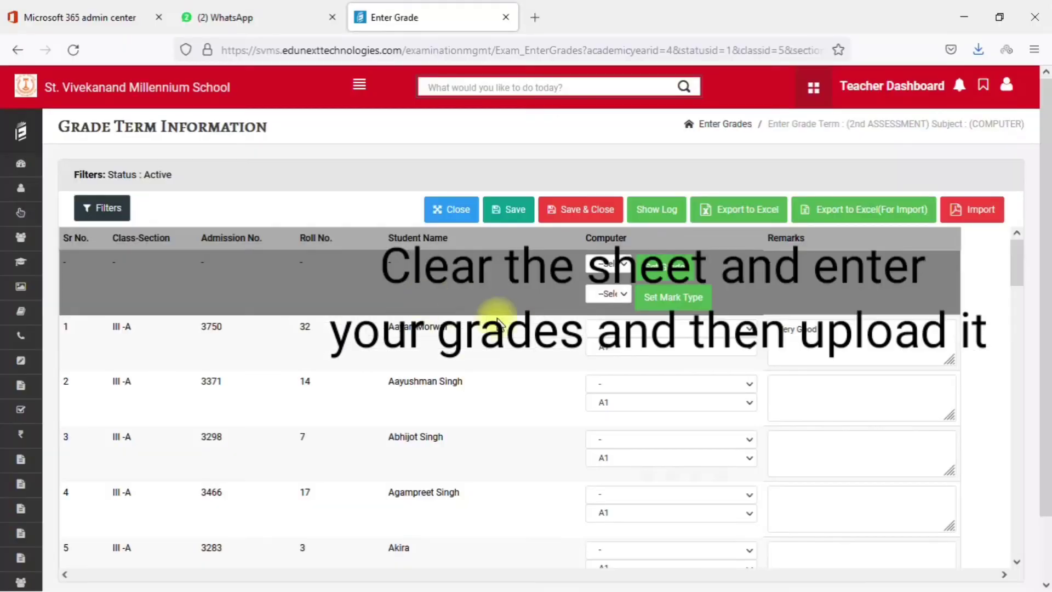
Step: Open the Import page for grades, glancing at the marks-1 sheet in Excel before returning
click(975, 214)
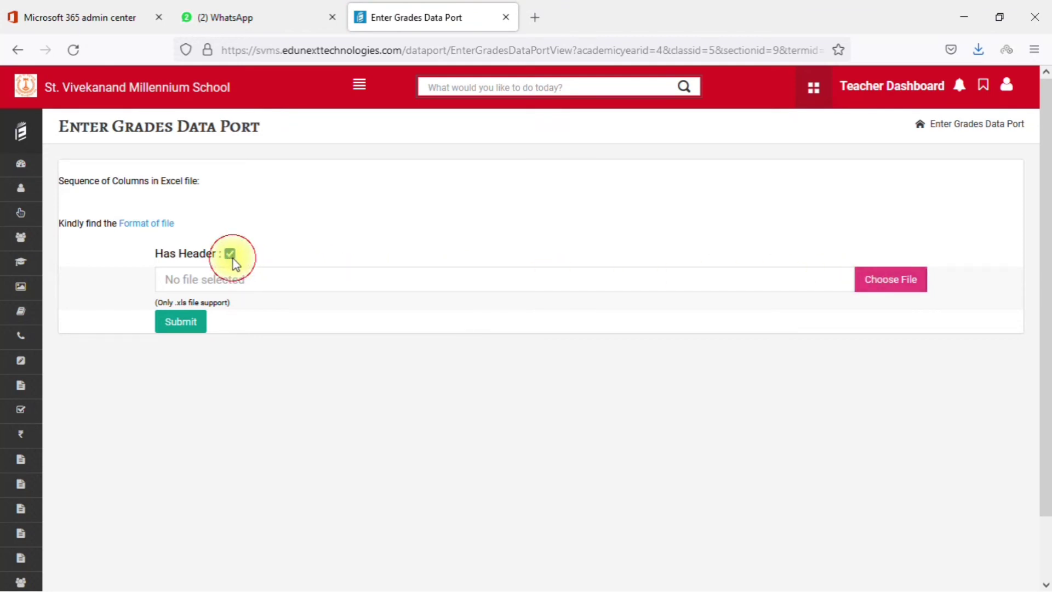
key(alt+Tab)
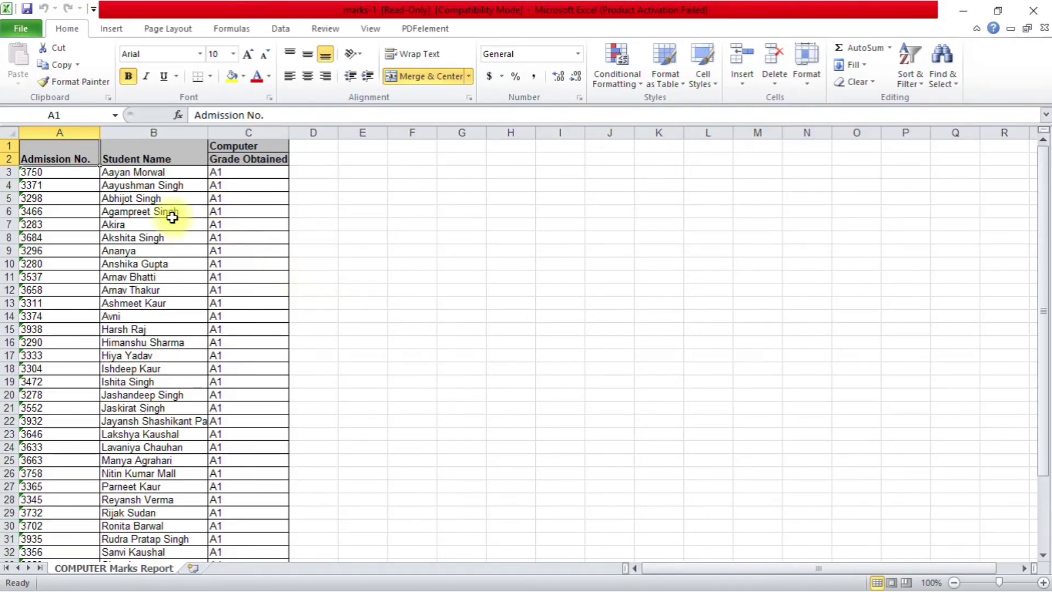
key(alt+Tab)
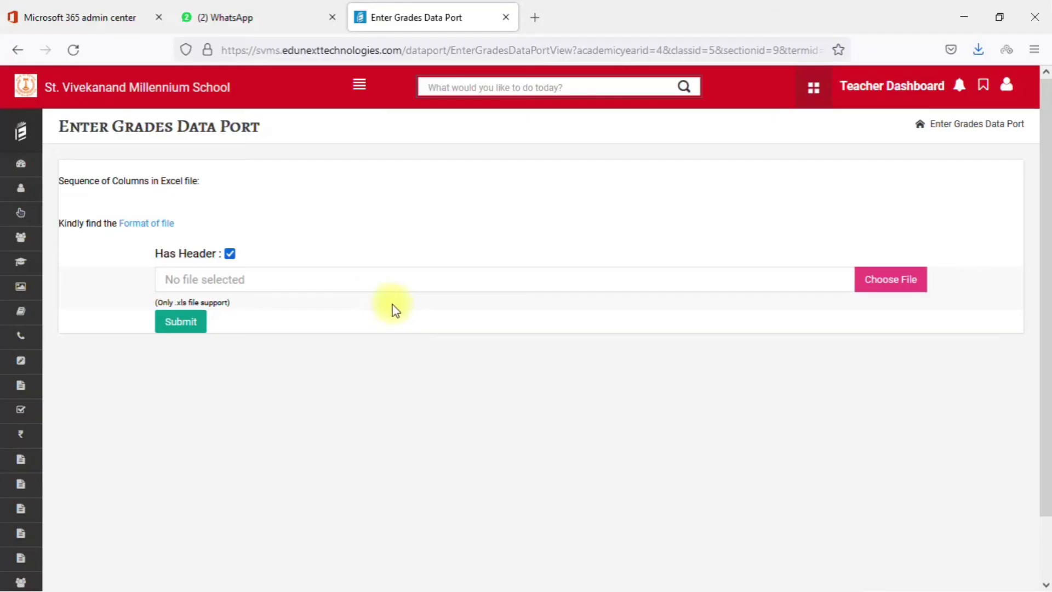
Step: Browse to Downloads in the upload dialog and sort its files by date modified, oldest first
click(870, 281)
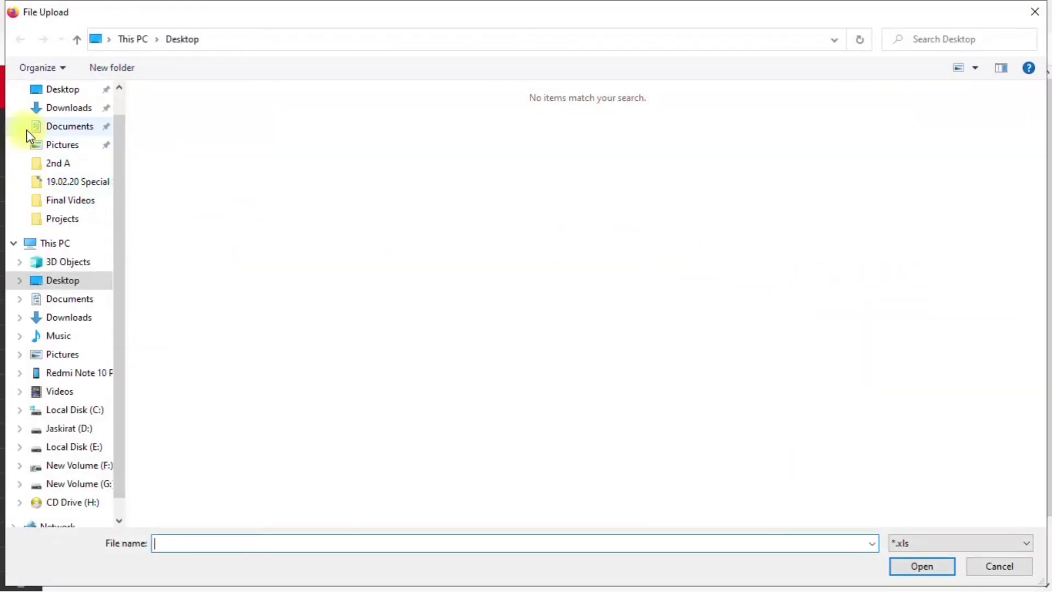
click(51, 126)
click(38, 108)
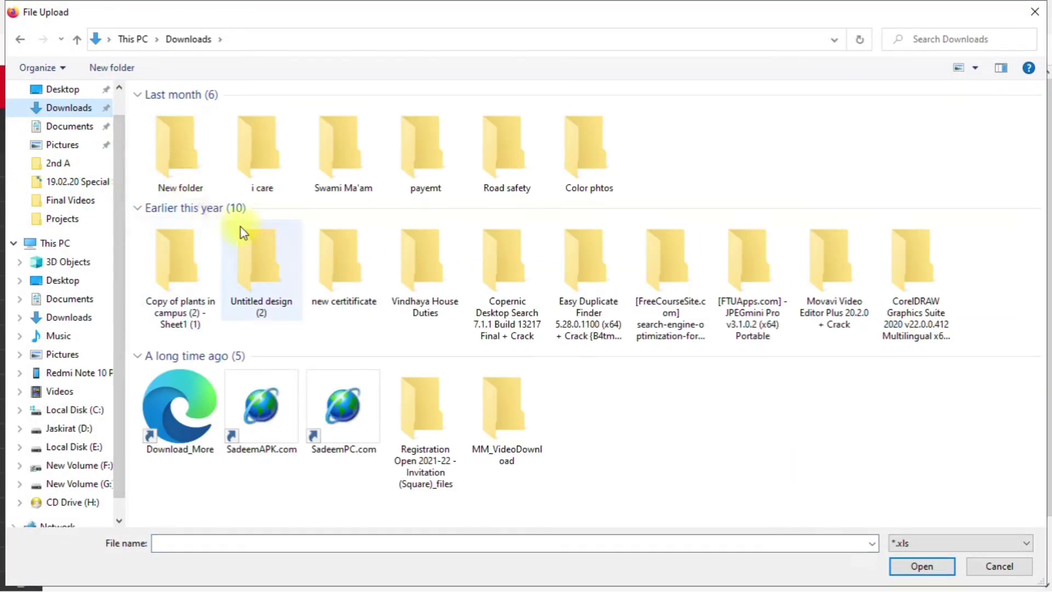
right_click(797, 151)
mouse_move(803, 181)
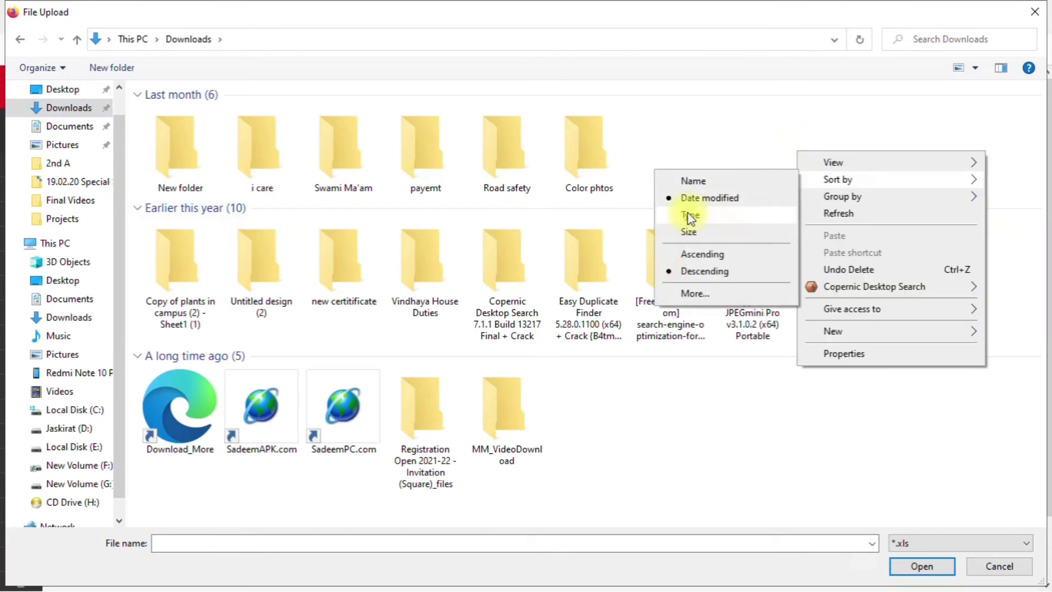
click(696, 198)
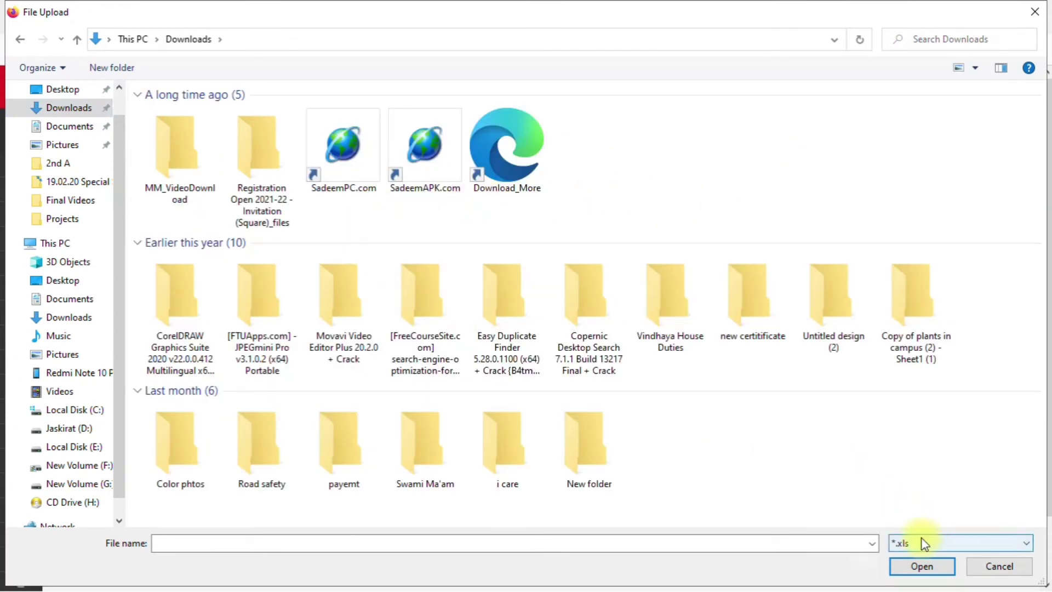
key(alt+Tab)
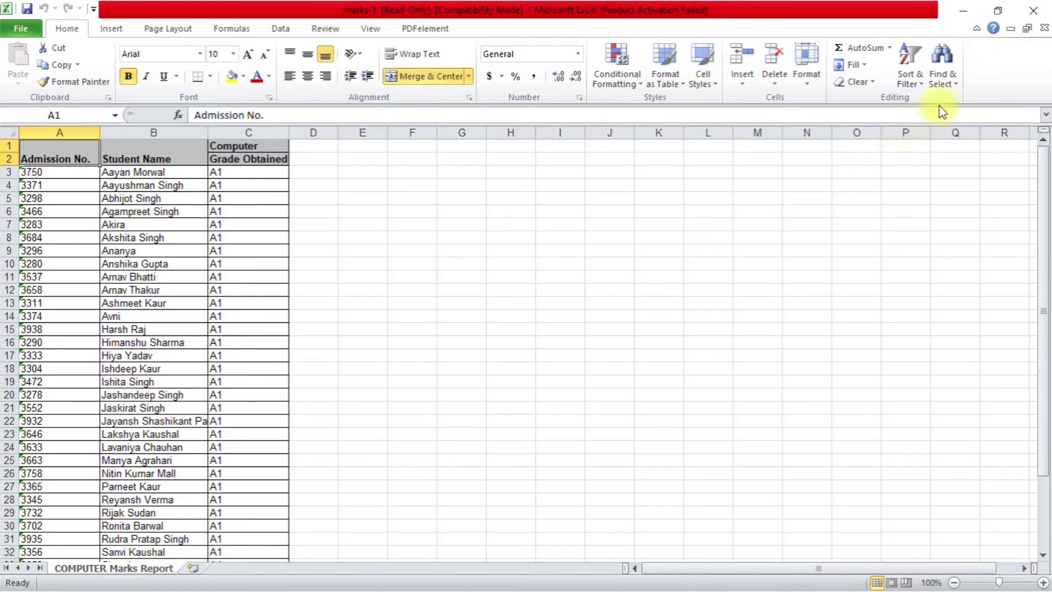
Step: Locate marks-1.xls from the browser's downloads and paste a copy onto the Desktop
key(alt+Tab)
key(alt+Tab)
key(alt+shift+Tab)
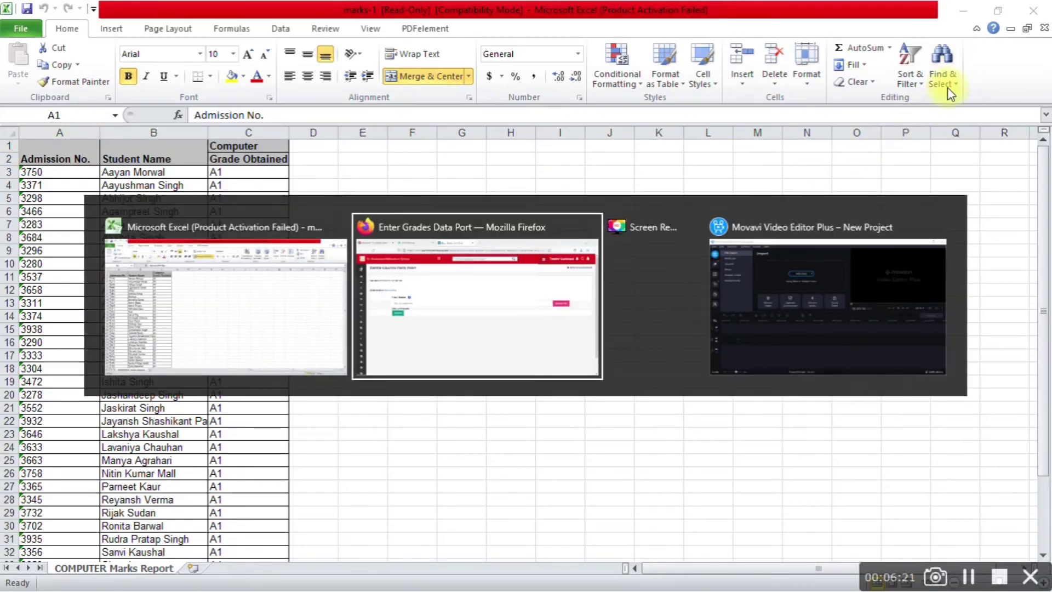
key(Escape)
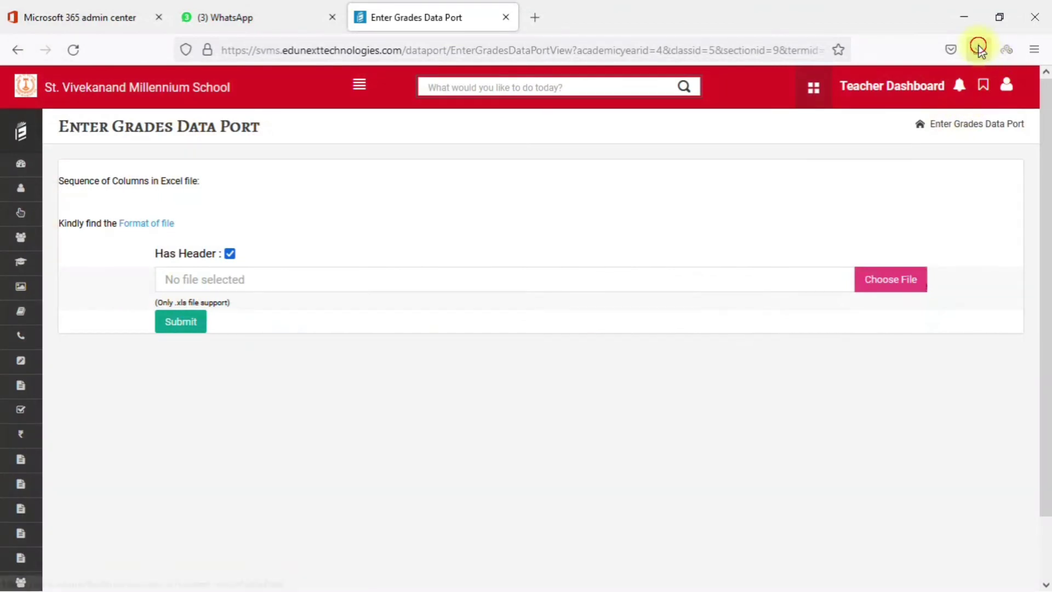
click(978, 50)
click(970, 93)
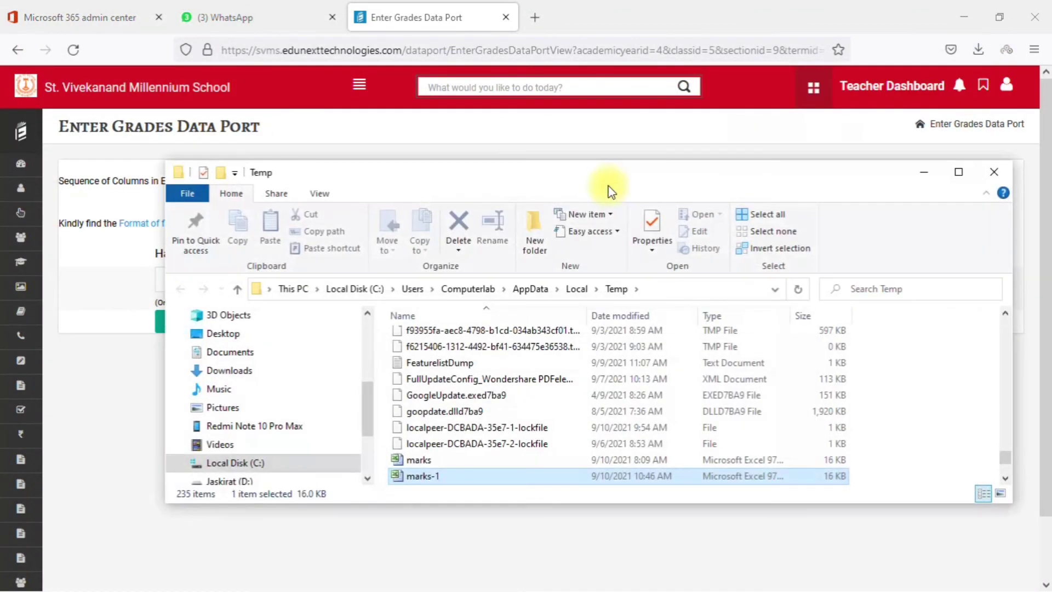
click(223, 333)
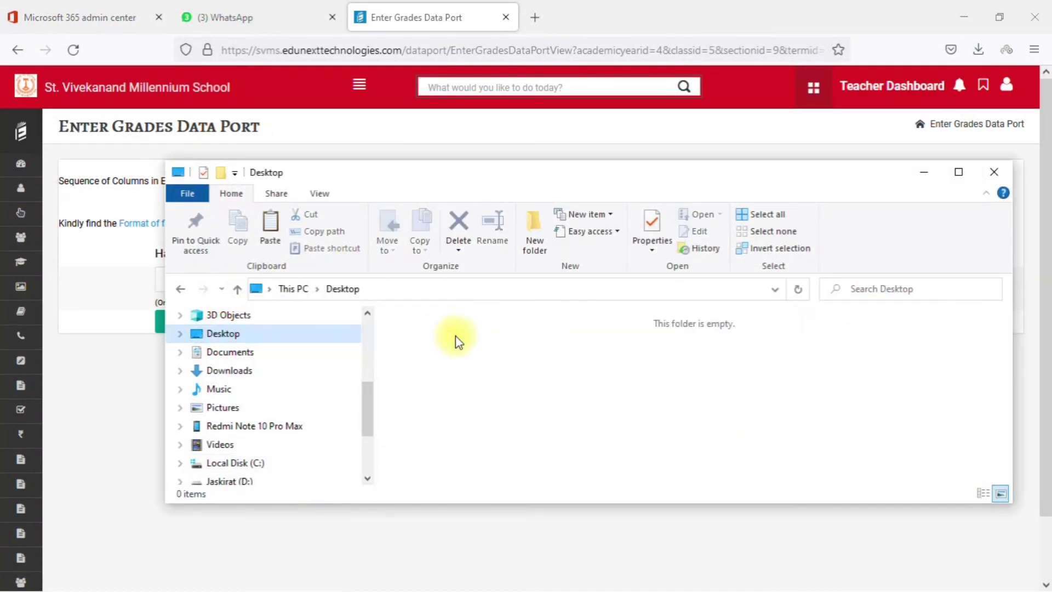
key(ctrl+v)
Step: Choose marks-1.xls as the upload file on the Grades Data Port page
key(alt+Tab)
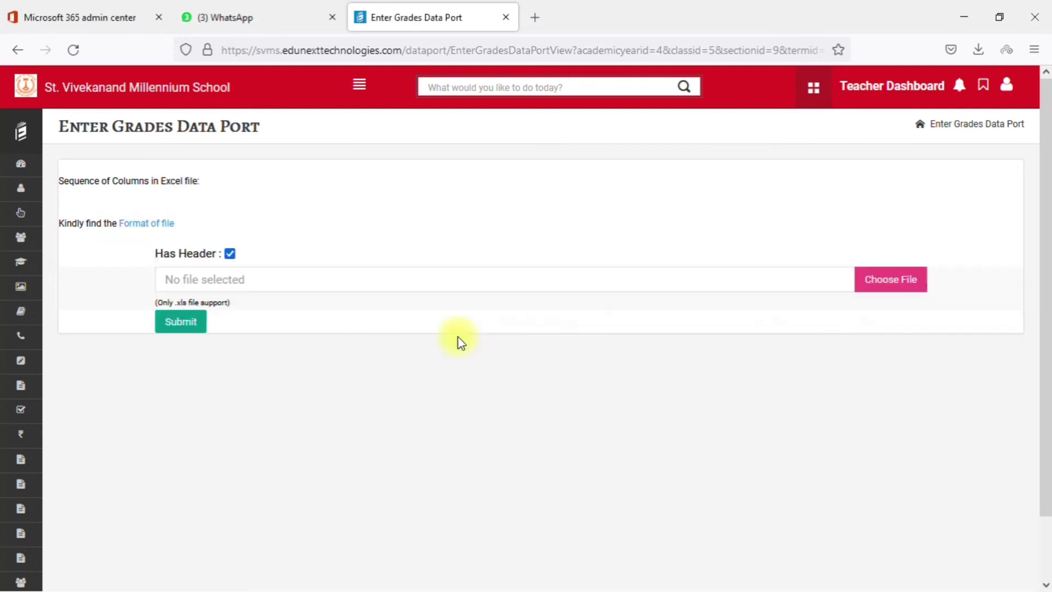
click(894, 290)
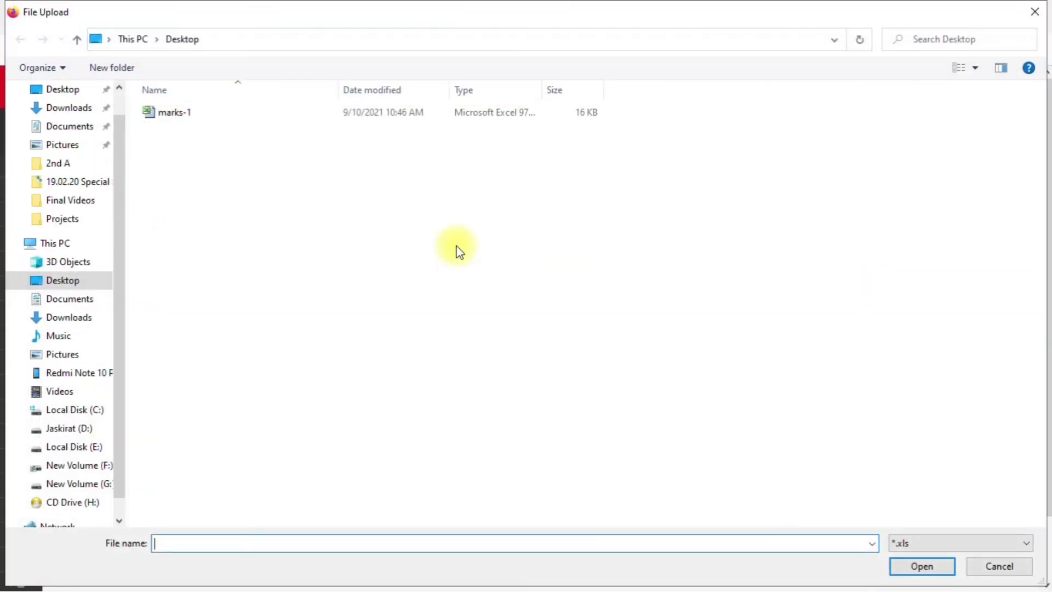
click(199, 113)
click(923, 566)
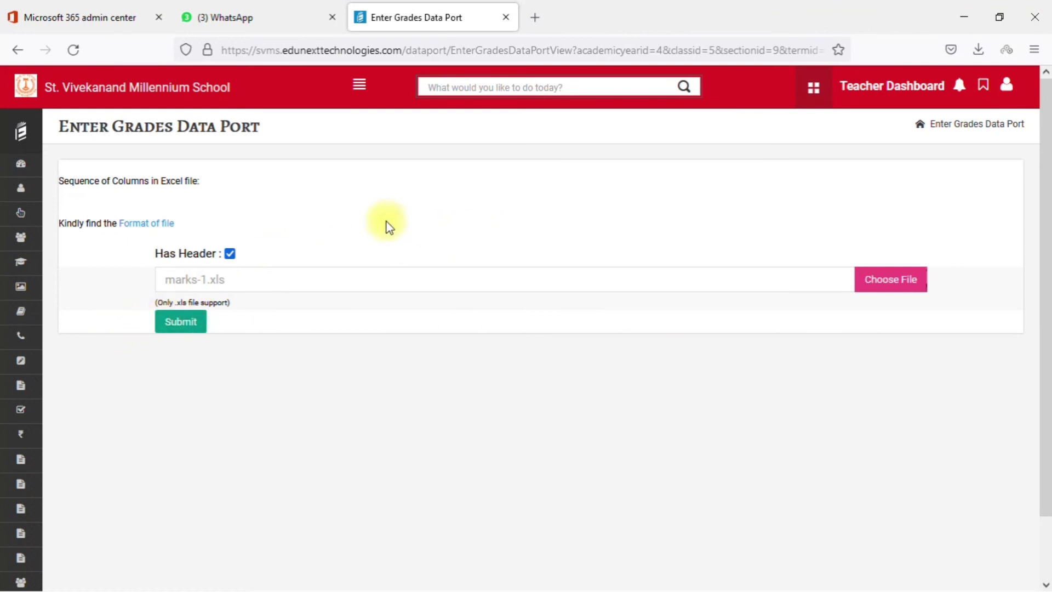
Step: Open Enter Grade for the III-A 2nd ASSESSMENT Computer sheet and show its audit log
mouse_move(22, 262)
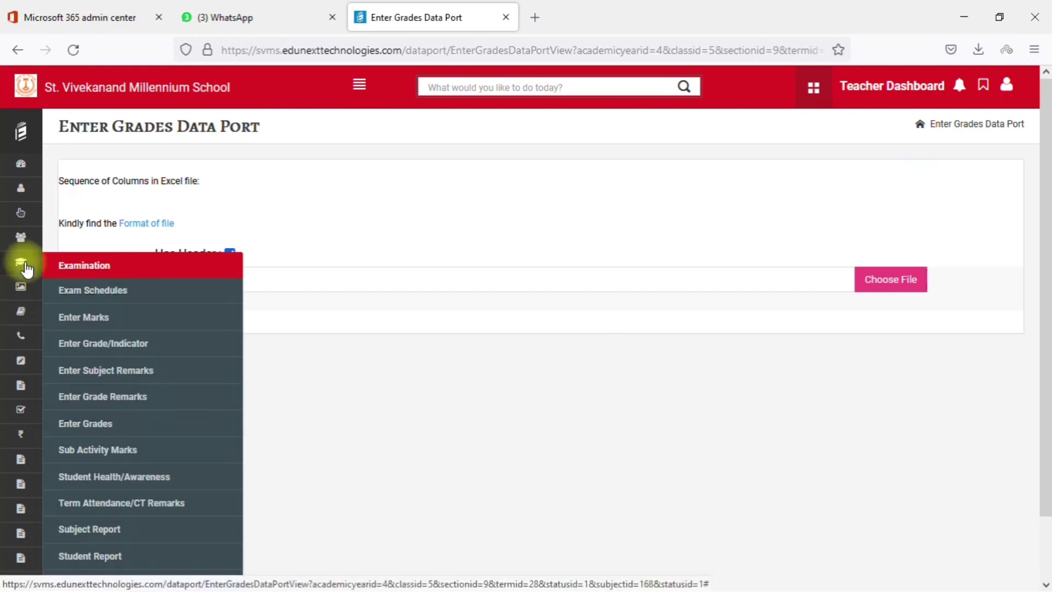
click(103, 425)
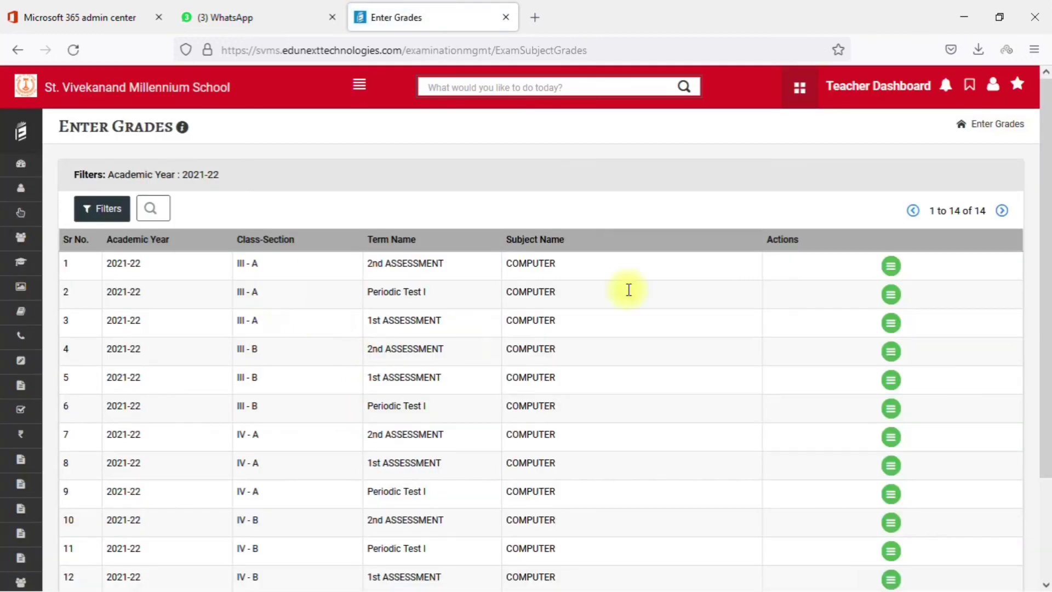
click(891, 266)
click(858, 291)
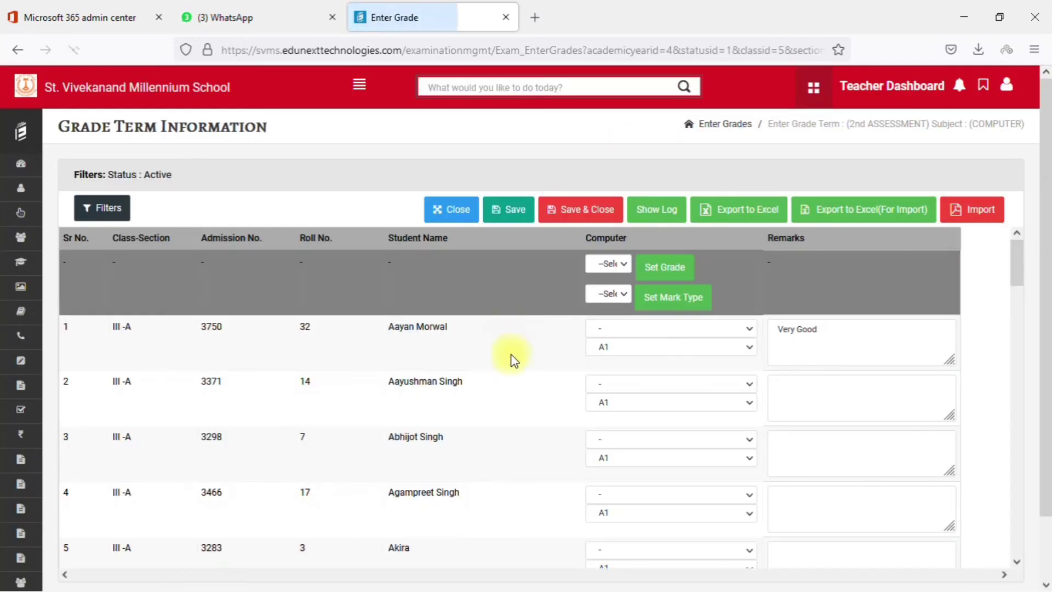
scroll(520, 369, down, 7)
scroll(521, 370, up, 8)
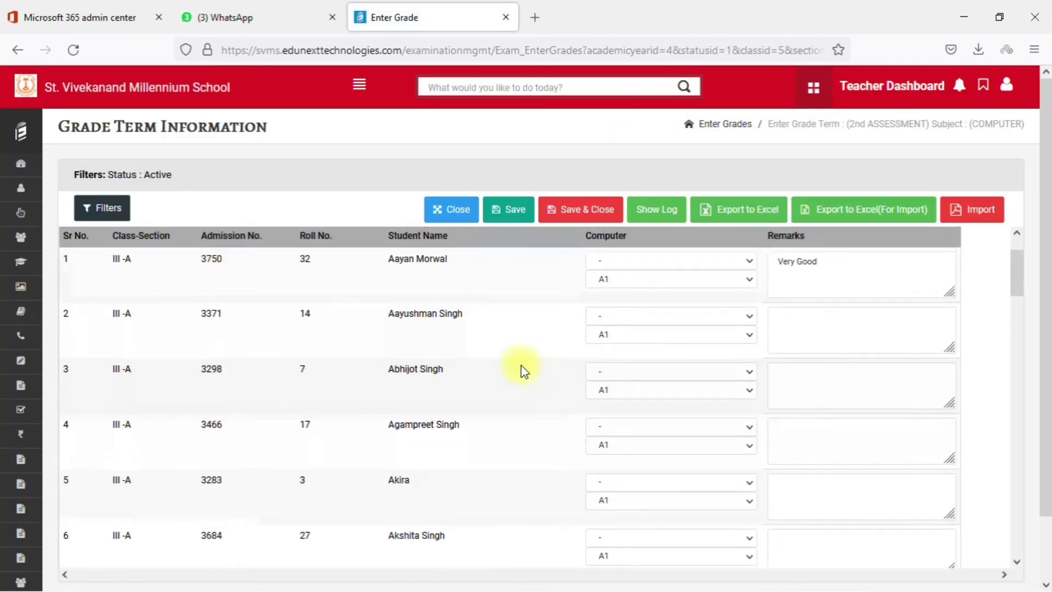
click(651, 208)
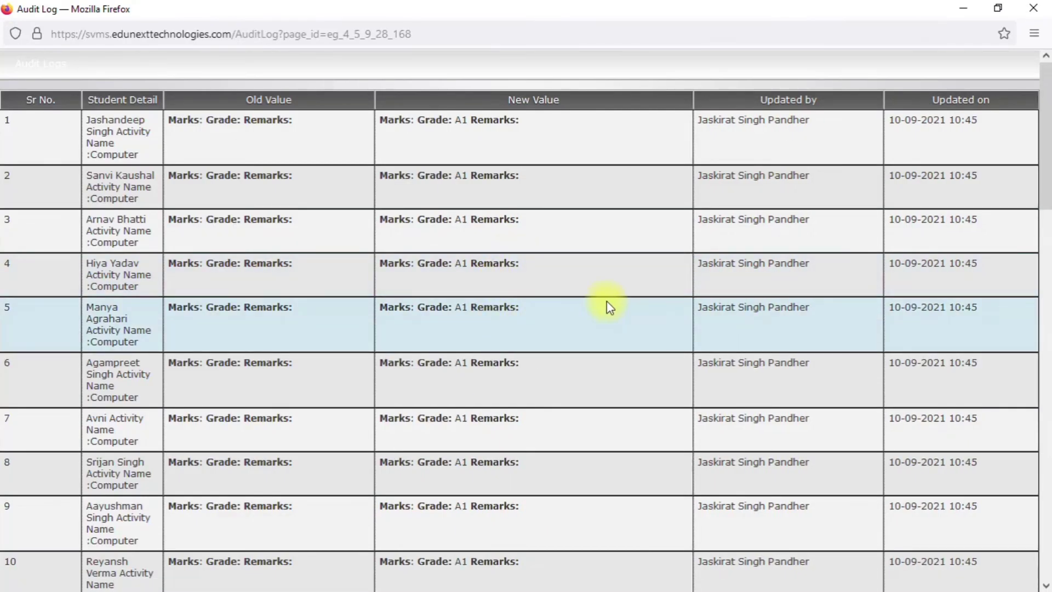
Step: Scroll through the audit log entries showing each student's Computer grade changed from blank to A1
scroll(607, 306, down, 2)
scroll(646, 314, up, 2)
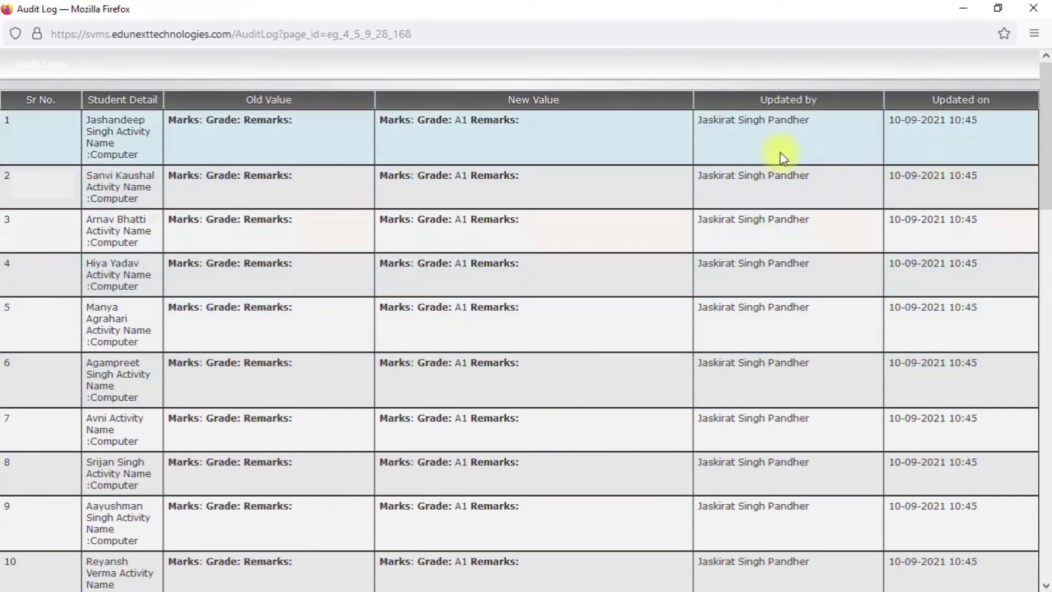
scroll(949, 361, down, 10)
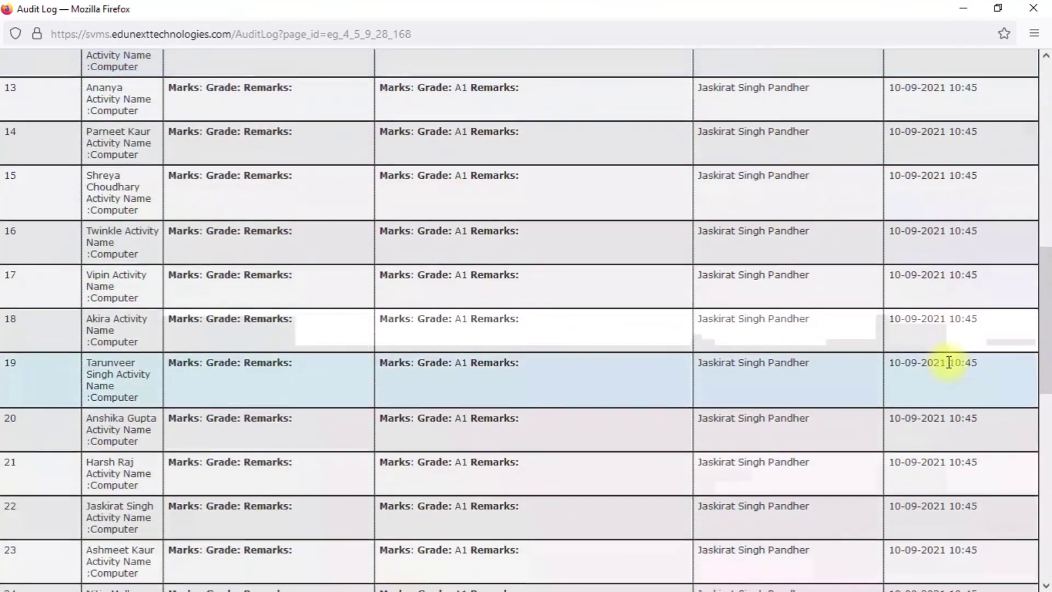
scroll(948, 362, down, 5)
Step: Close the audit log, set rows 1 and 2 Computer grades to A, and save the sheet
click(1033, 7)
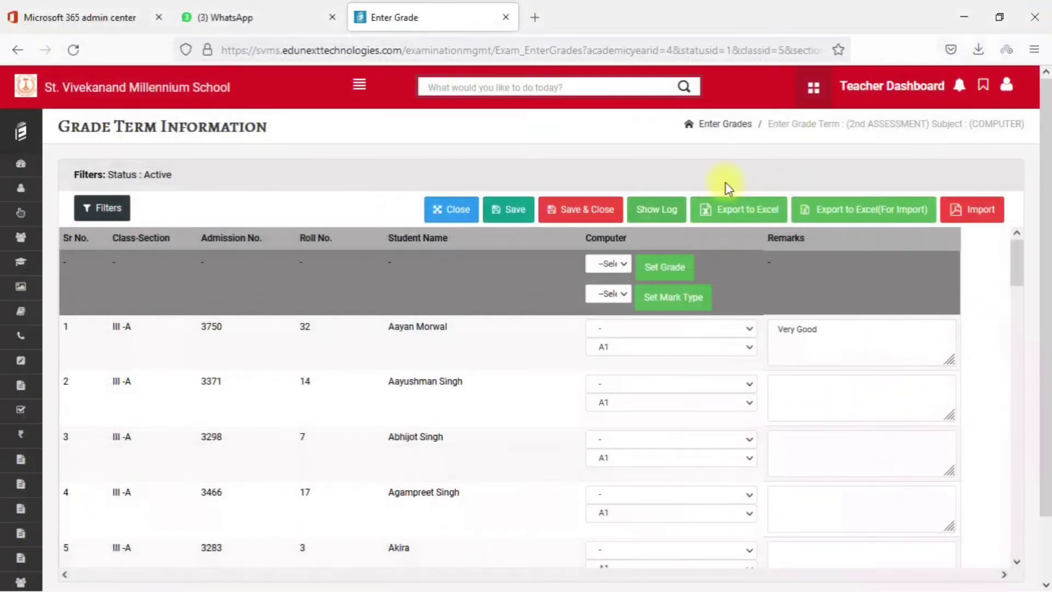
click(625, 356)
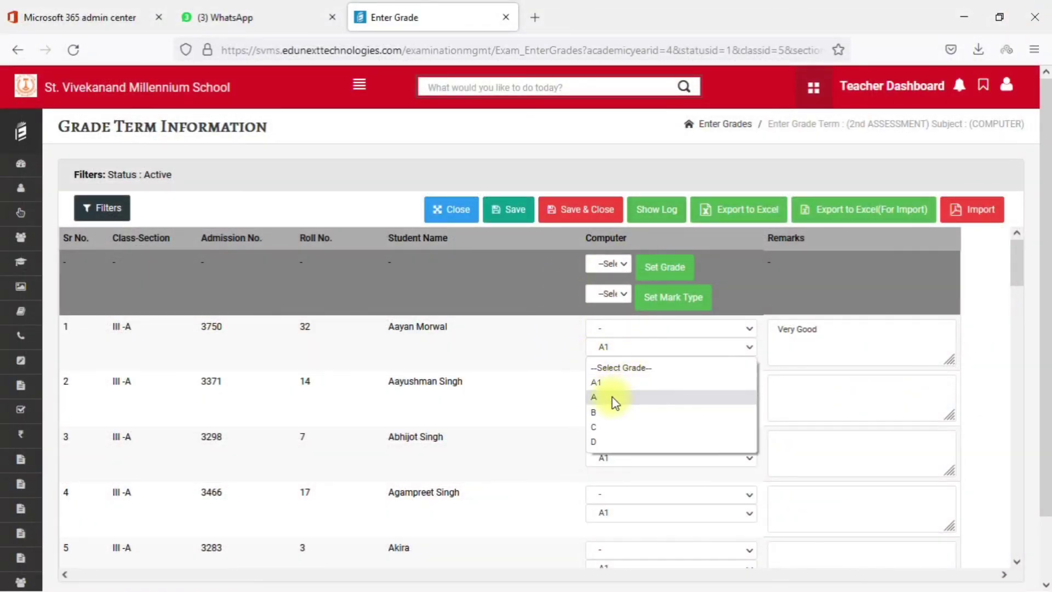
click(616, 399)
scroll(543, 373, down, 1)
scroll(544, 372, down, 1)
click(603, 340)
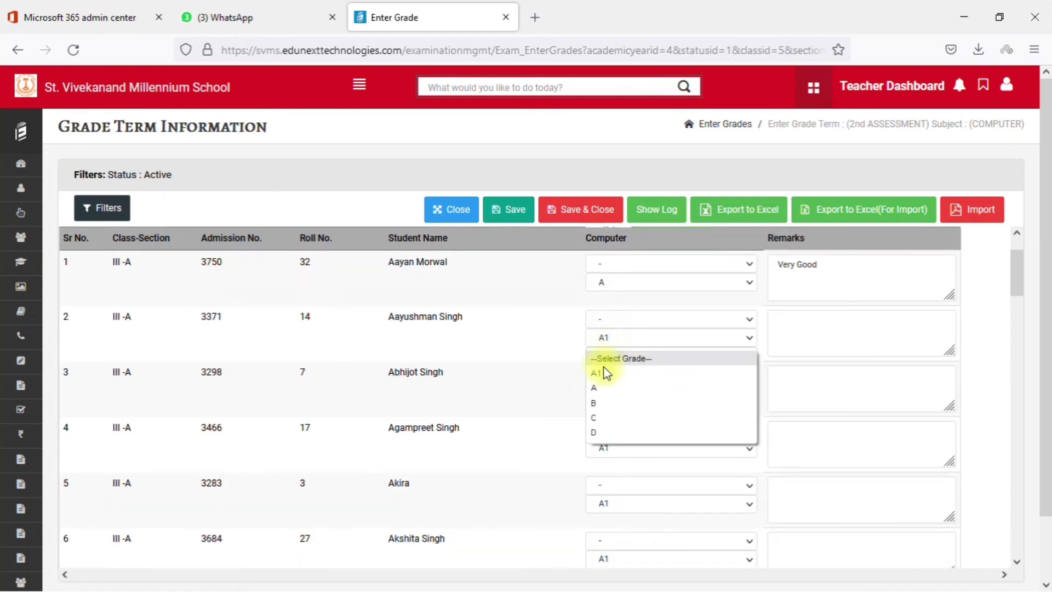
click(604, 381)
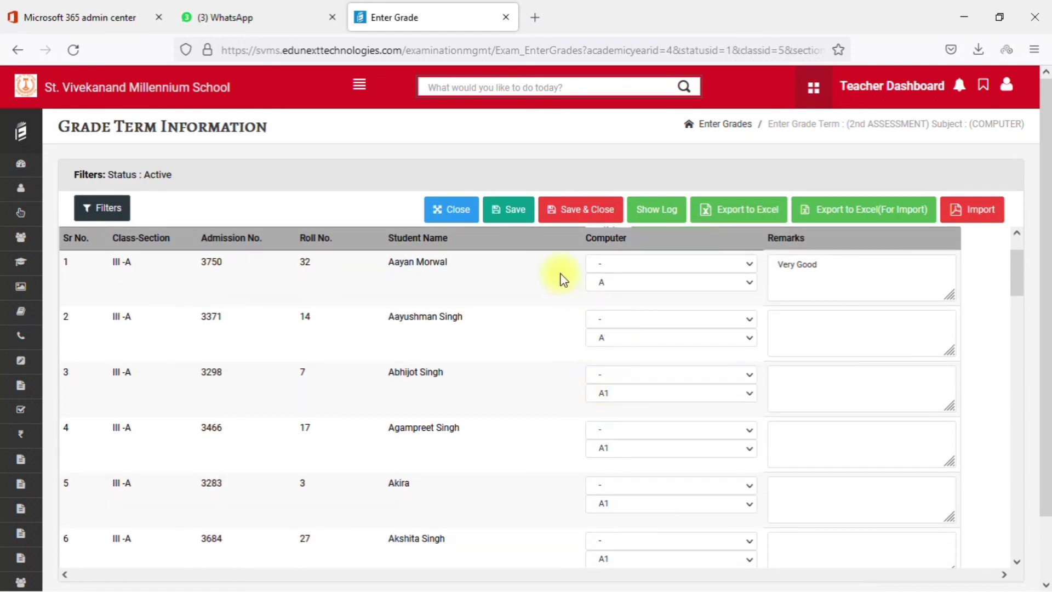
click(504, 215)
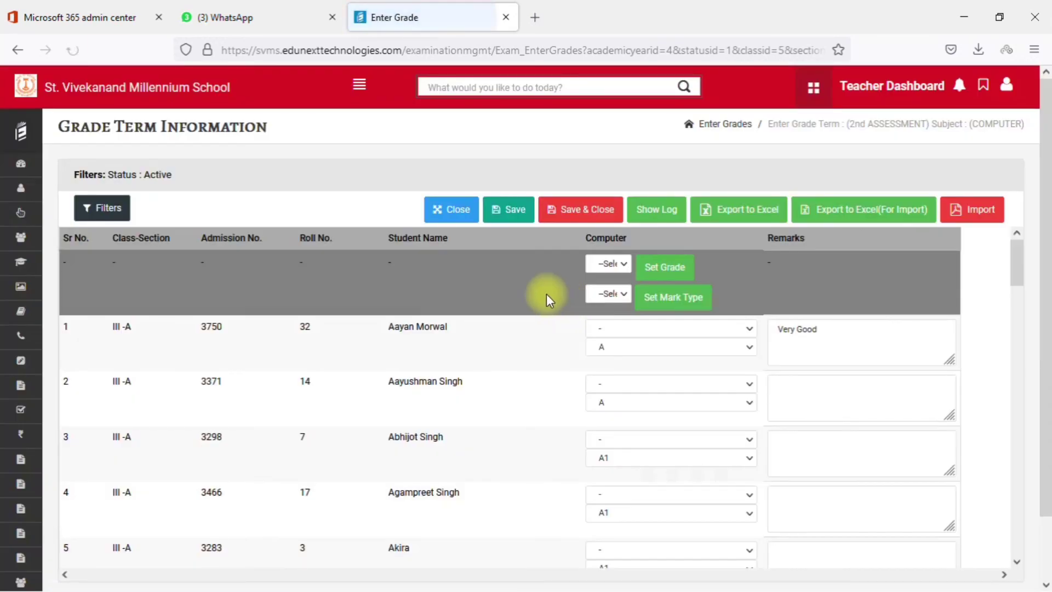
scroll(545, 395, down, 3)
scroll(545, 395, up, 3)
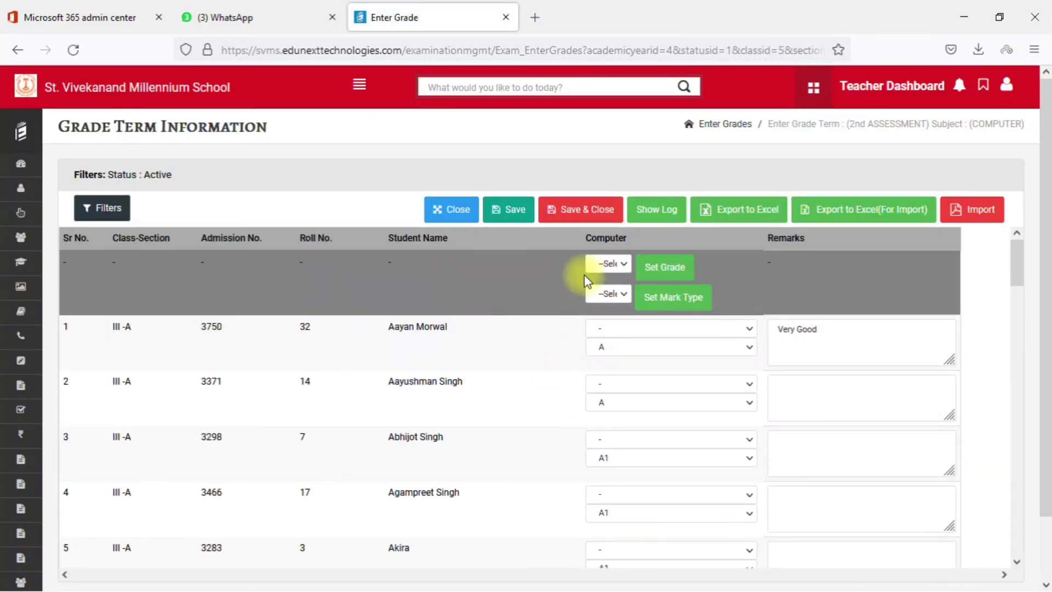
click(652, 214)
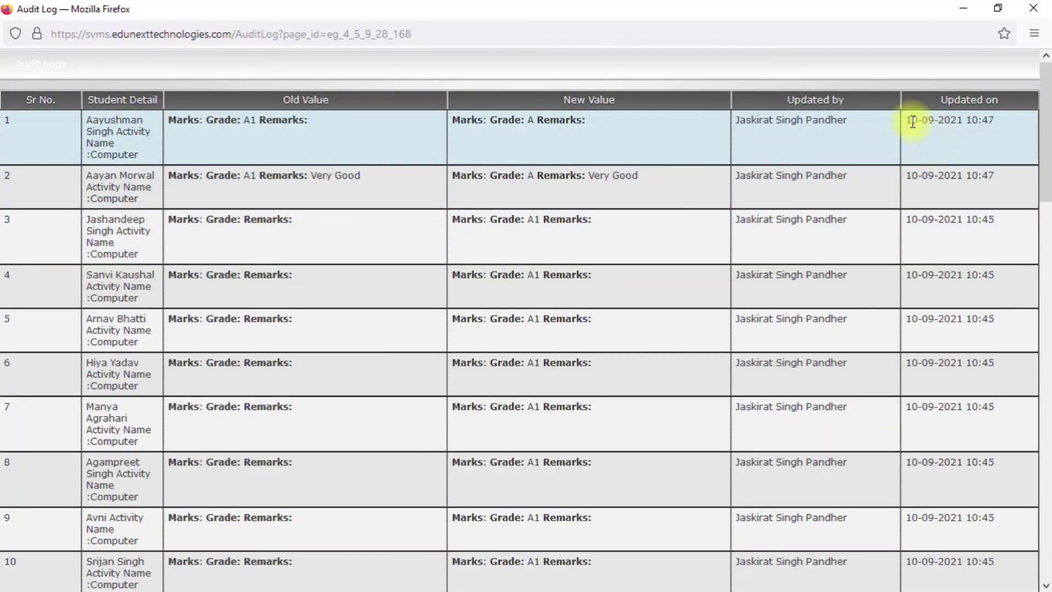
drag(913, 121, 1006, 132)
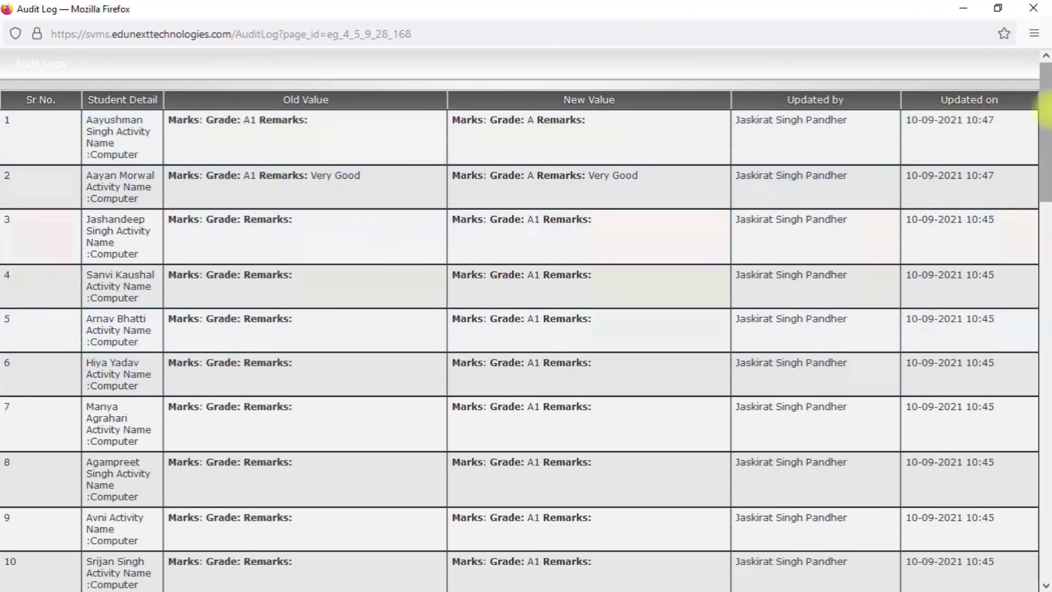
click(1034, 8)
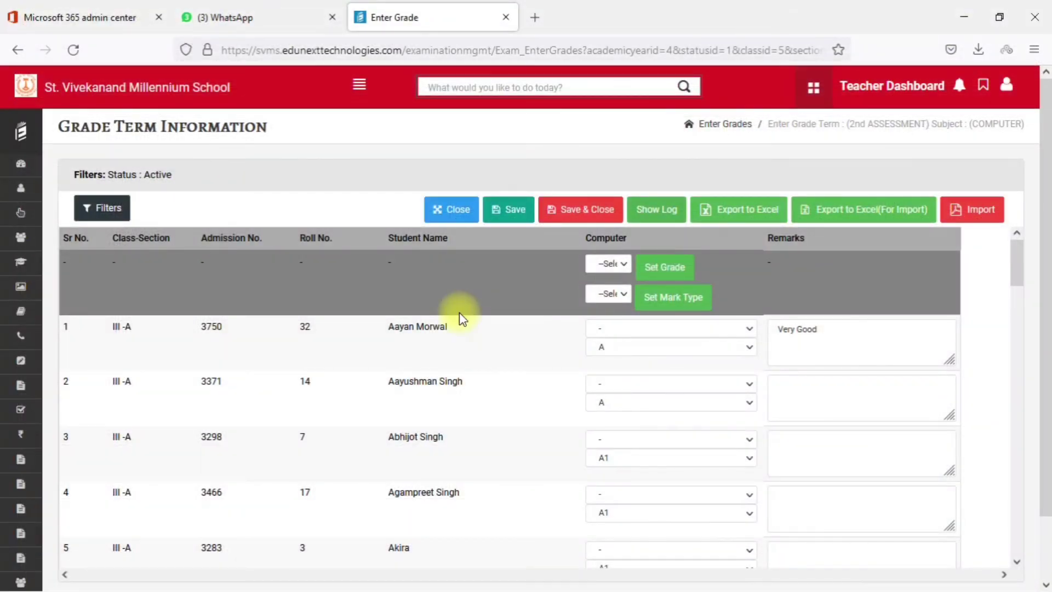